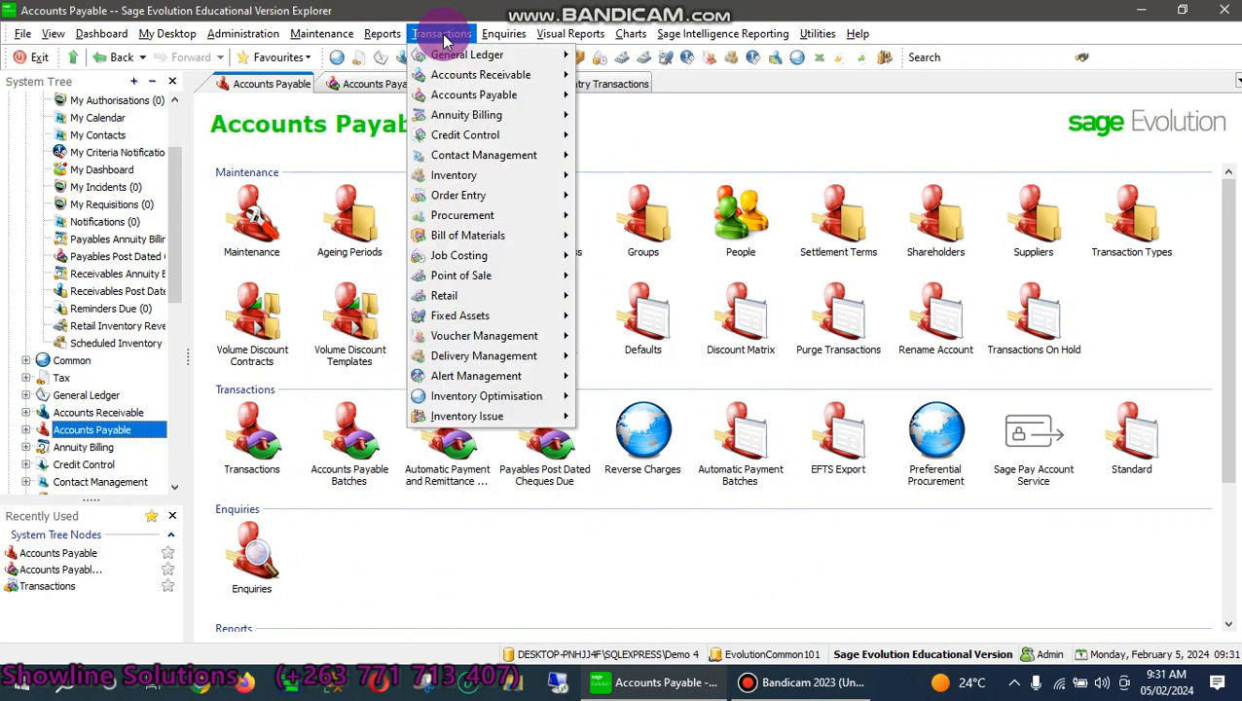
From the Accounts Receivable Batches list, create new batch ARB005 and open it
{"action": "mouse_move", "coordinate": [456, 77]}
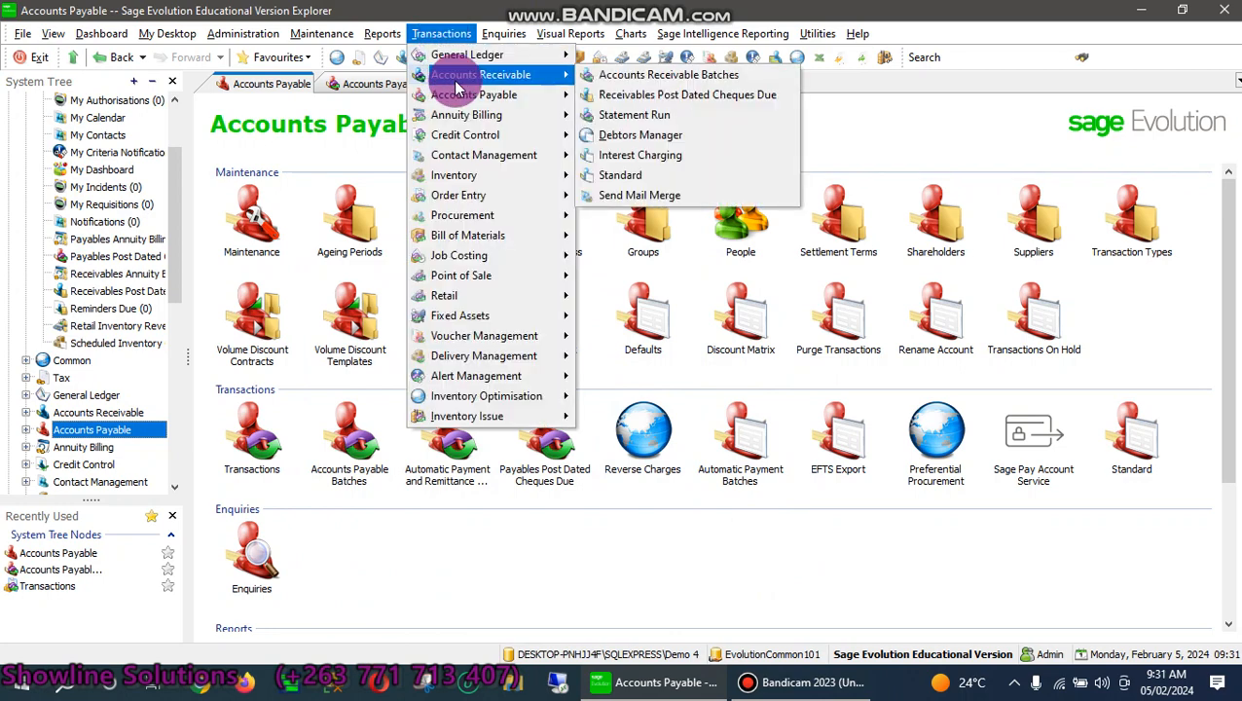
{"action": "left_click", "coordinate": [631, 82]}
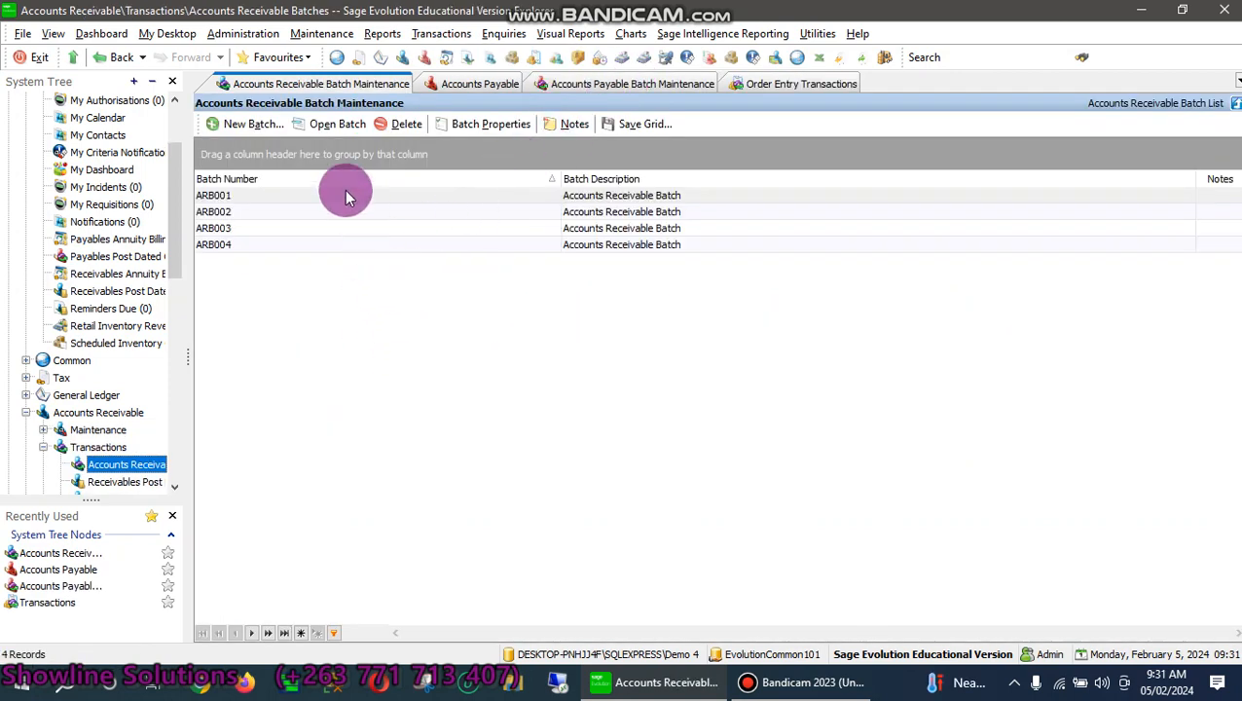
{"action": "left_click", "coordinate": [255, 124]}
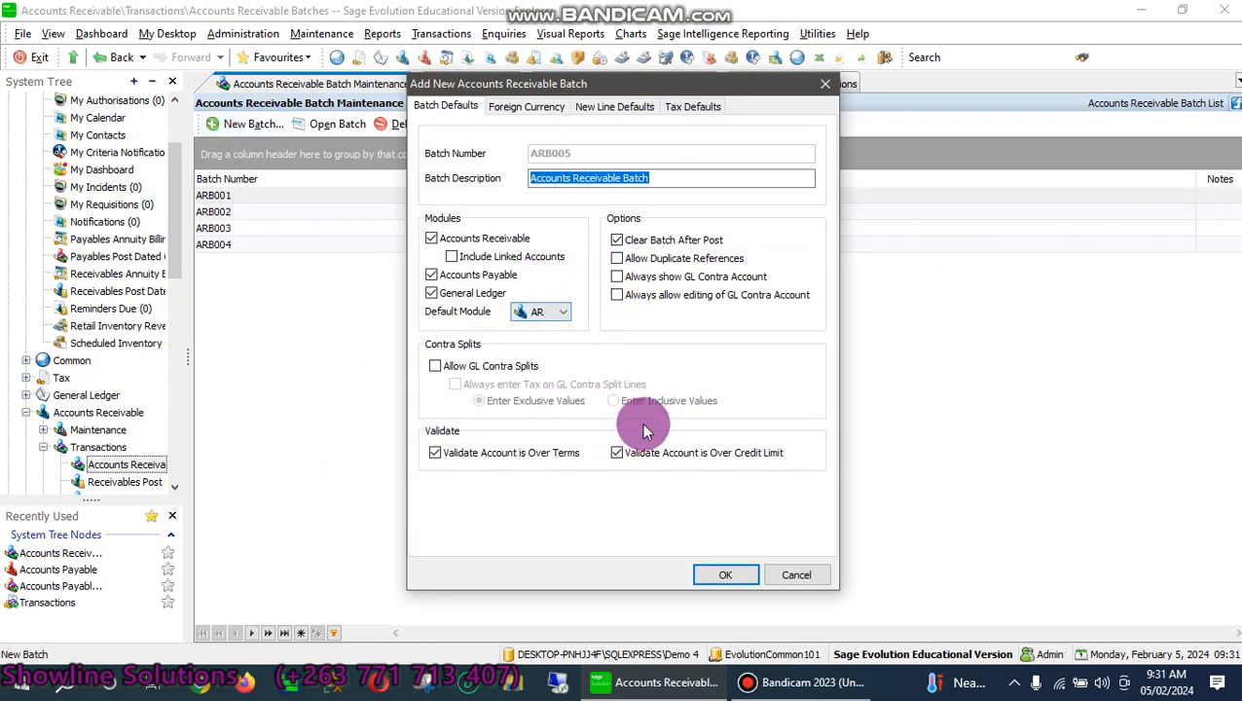
{"action": "left_click", "coordinate": [727, 574]}
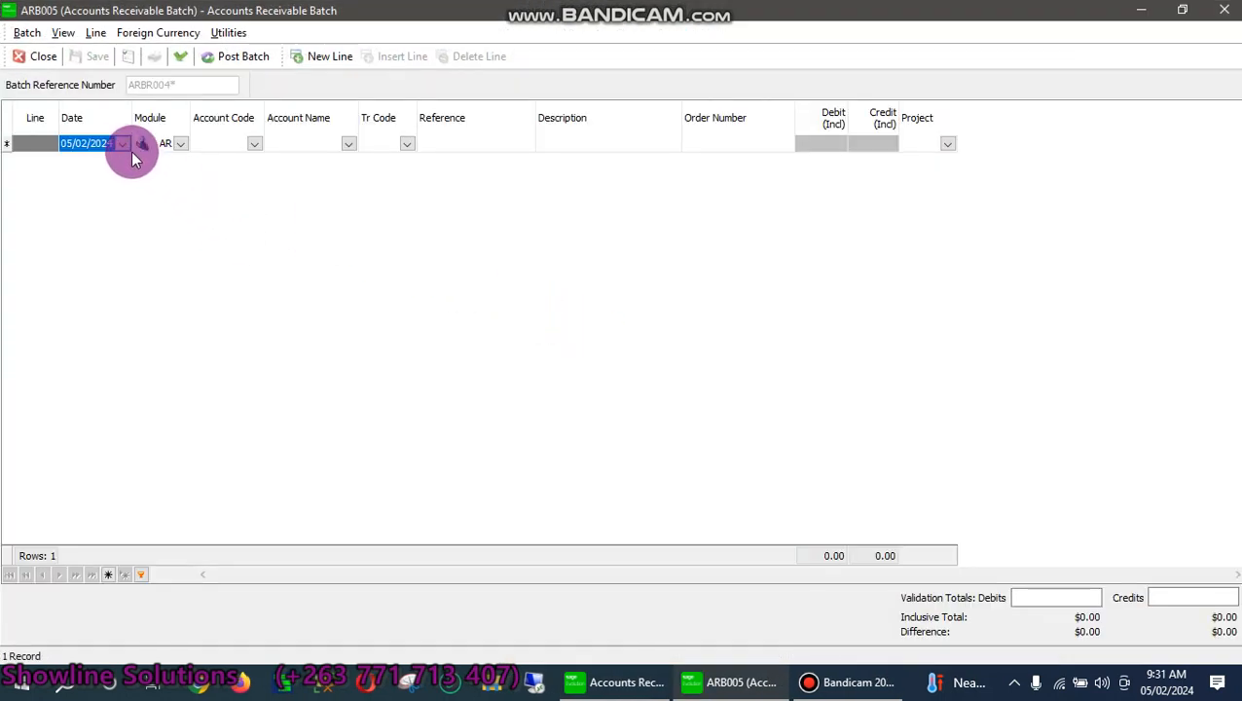
{"action": "left_click", "coordinate": [122, 151]}
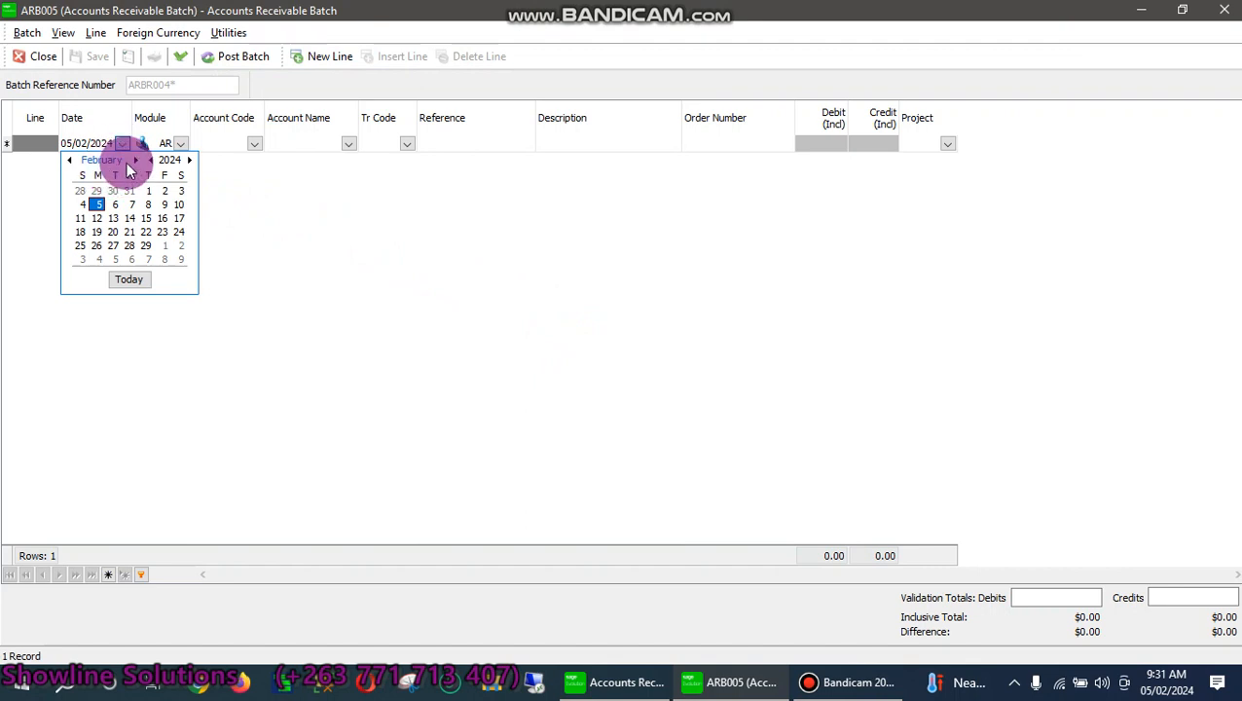
{"action": "left_click", "coordinate": [70, 160]}
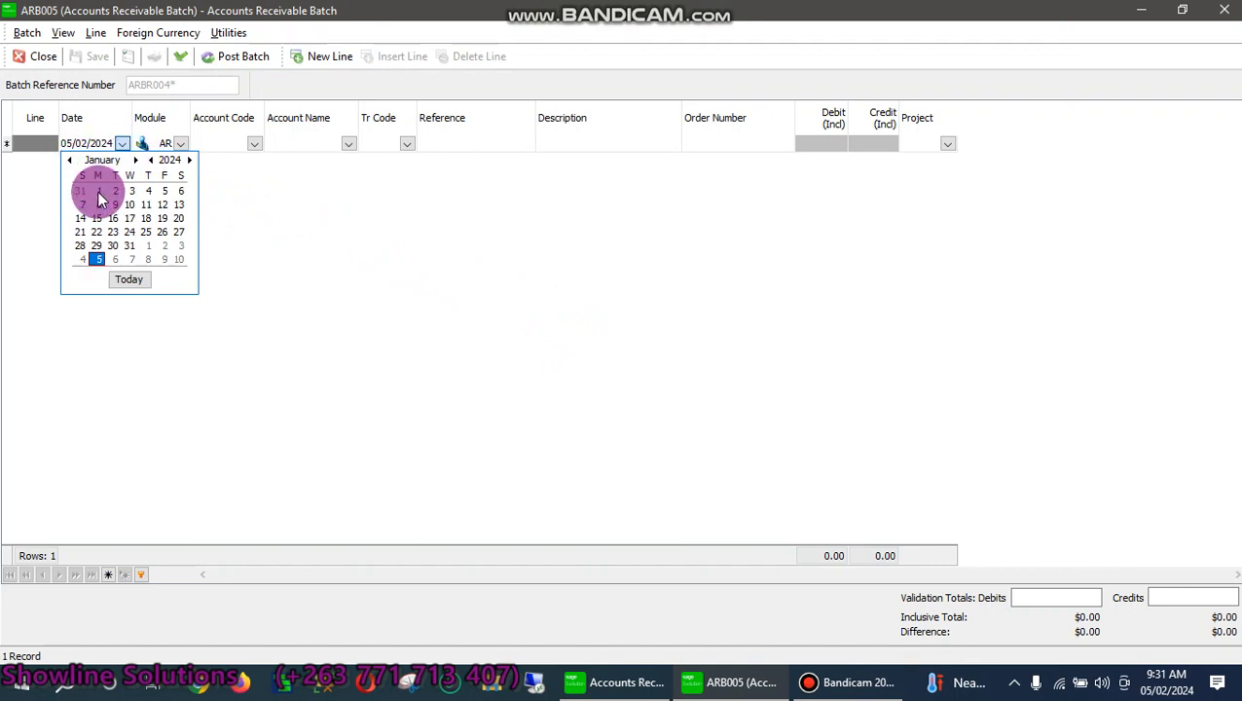
{"action": "left_click", "coordinate": [148, 196]}
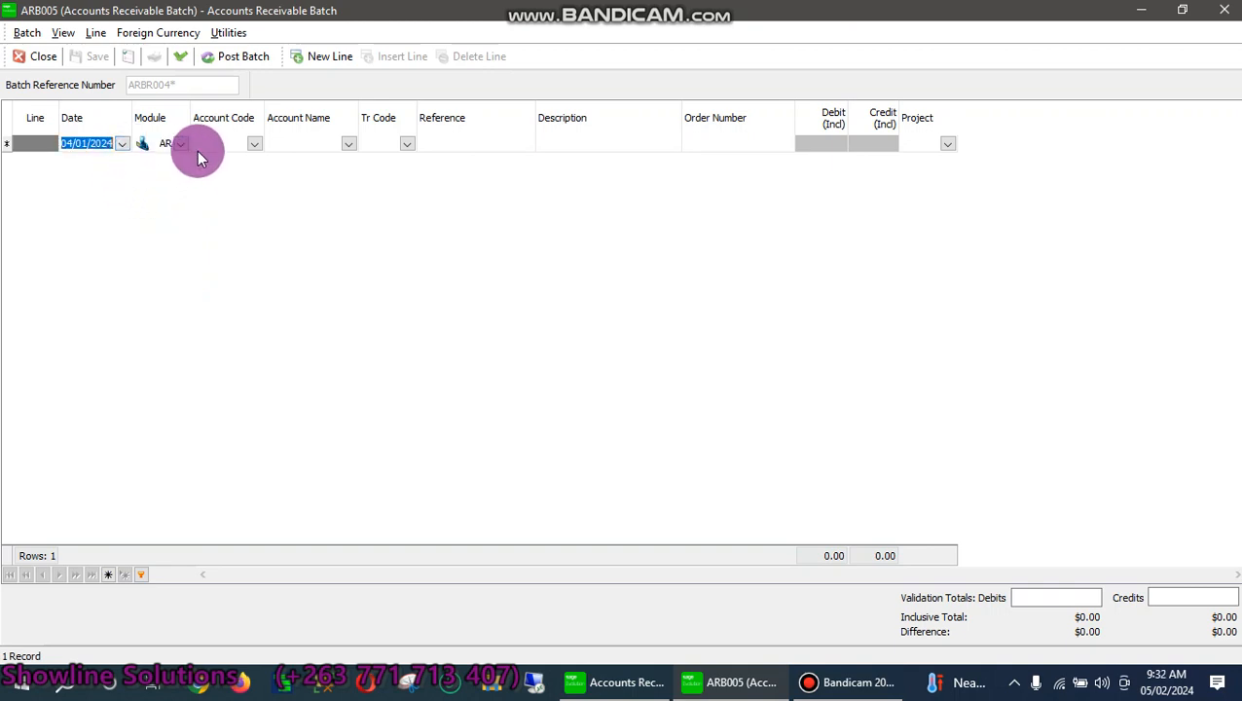
{"action": "left_click", "coordinate": [178, 145]}
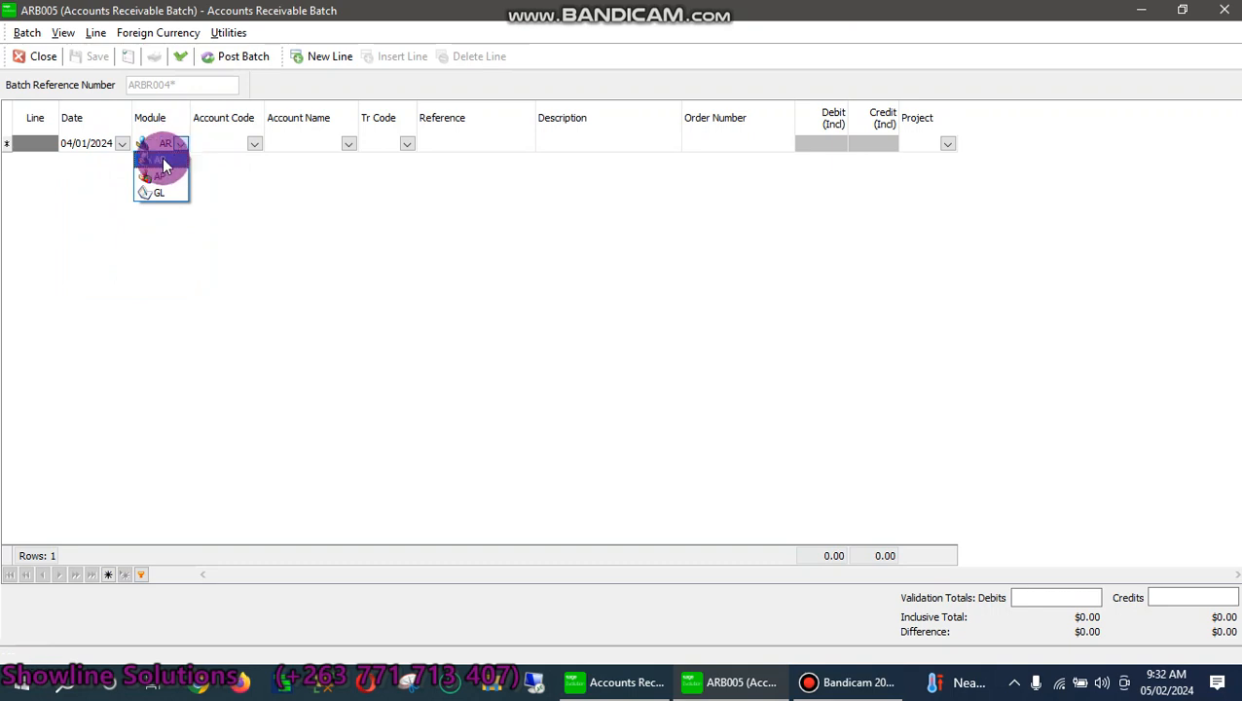
{"action": "left_click", "coordinate": [159, 161]}
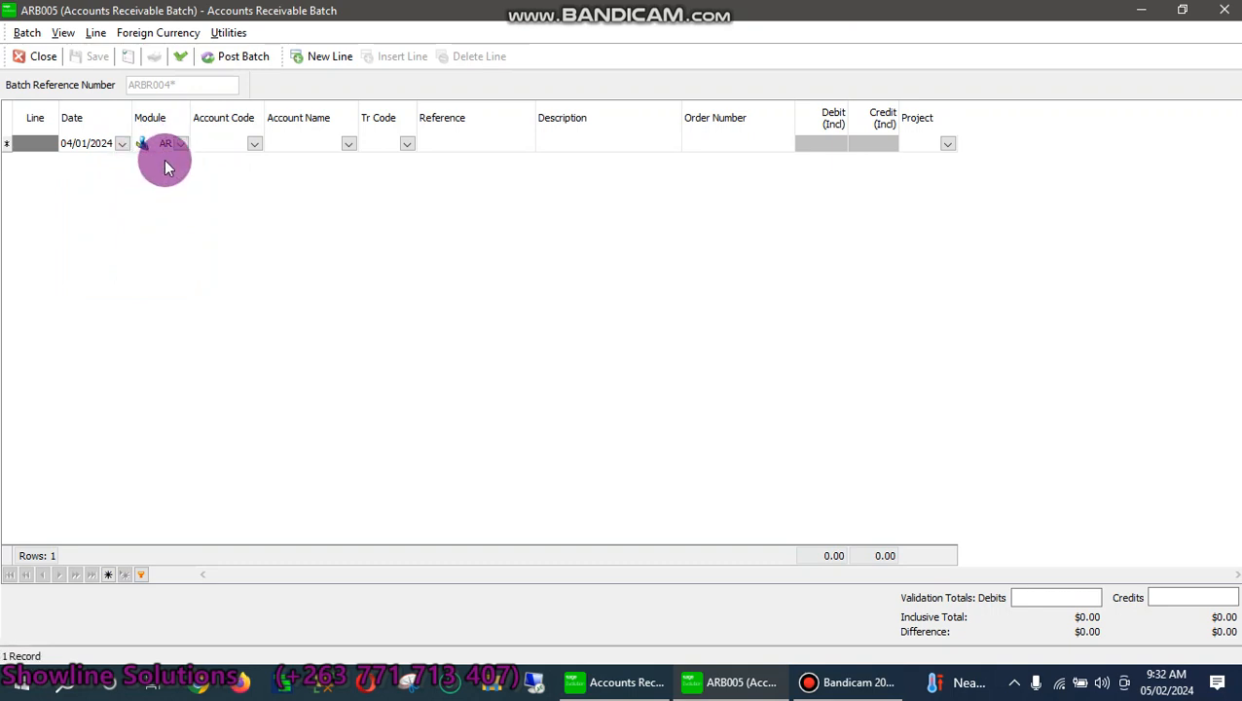
{"action": "left_click", "coordinate": [255, 144]}
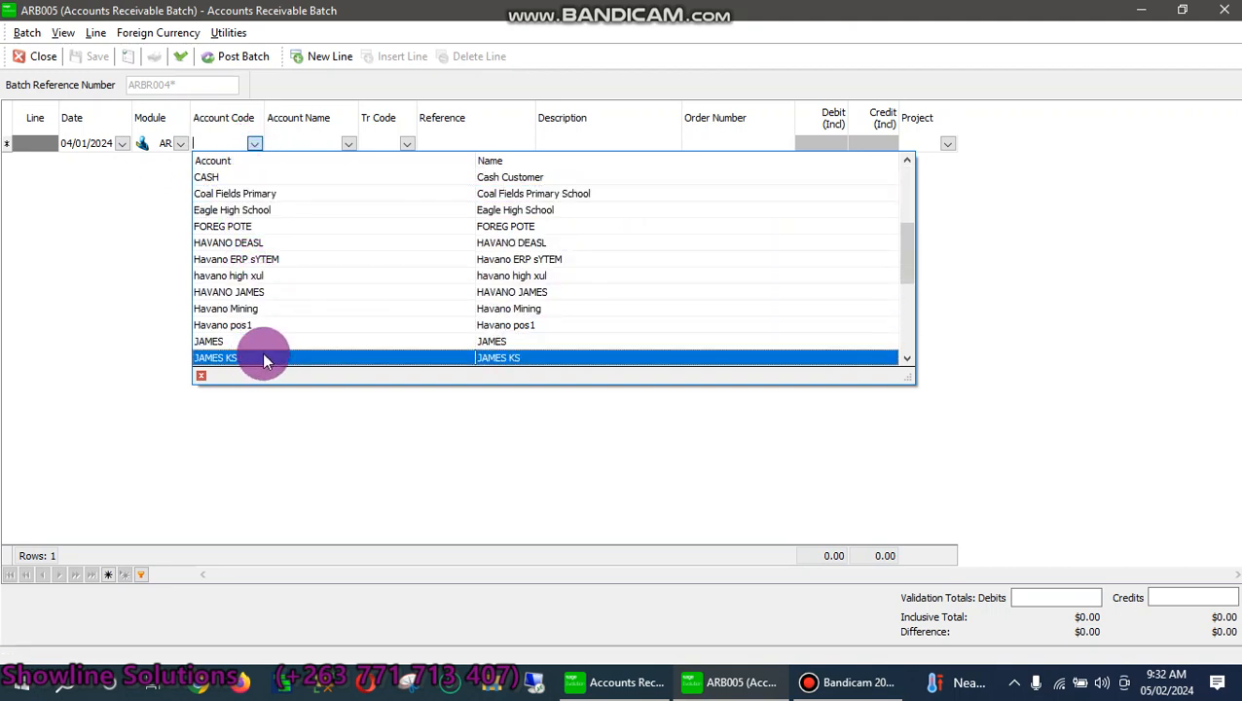
{"action": "left_click", "coordinate": [231, 358]}
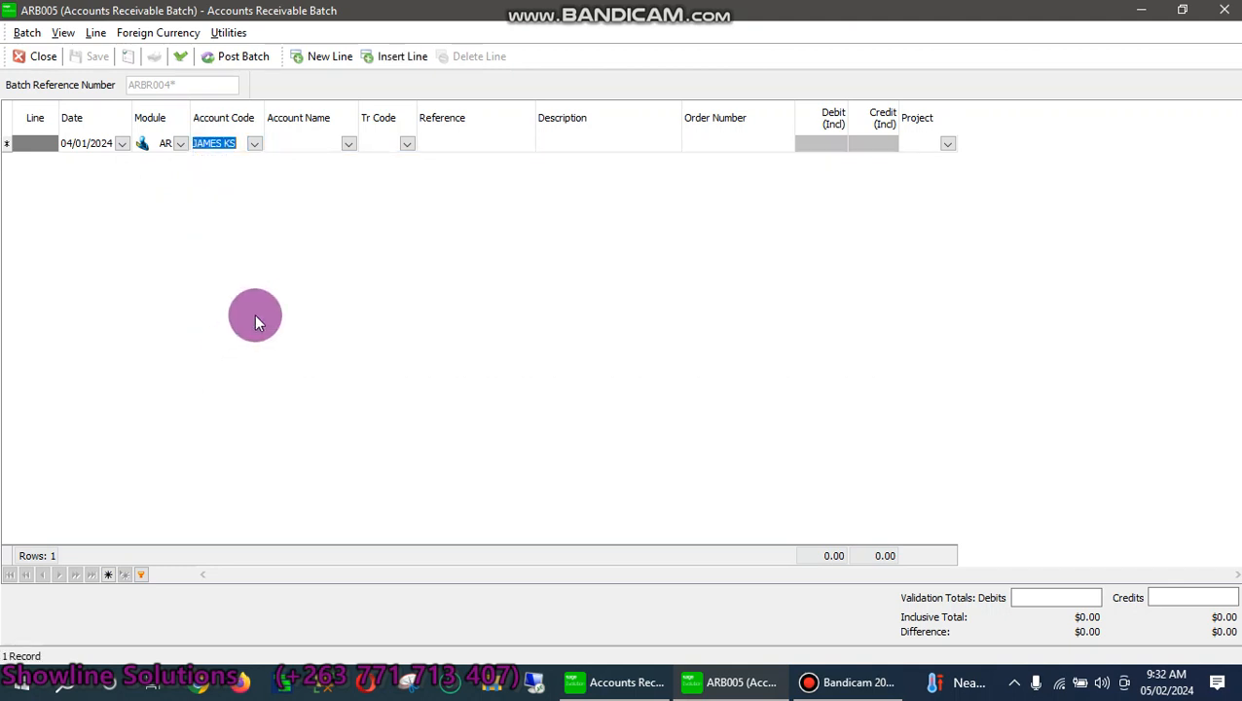
{"action": "left_click", "coordinate": [407, 144]}
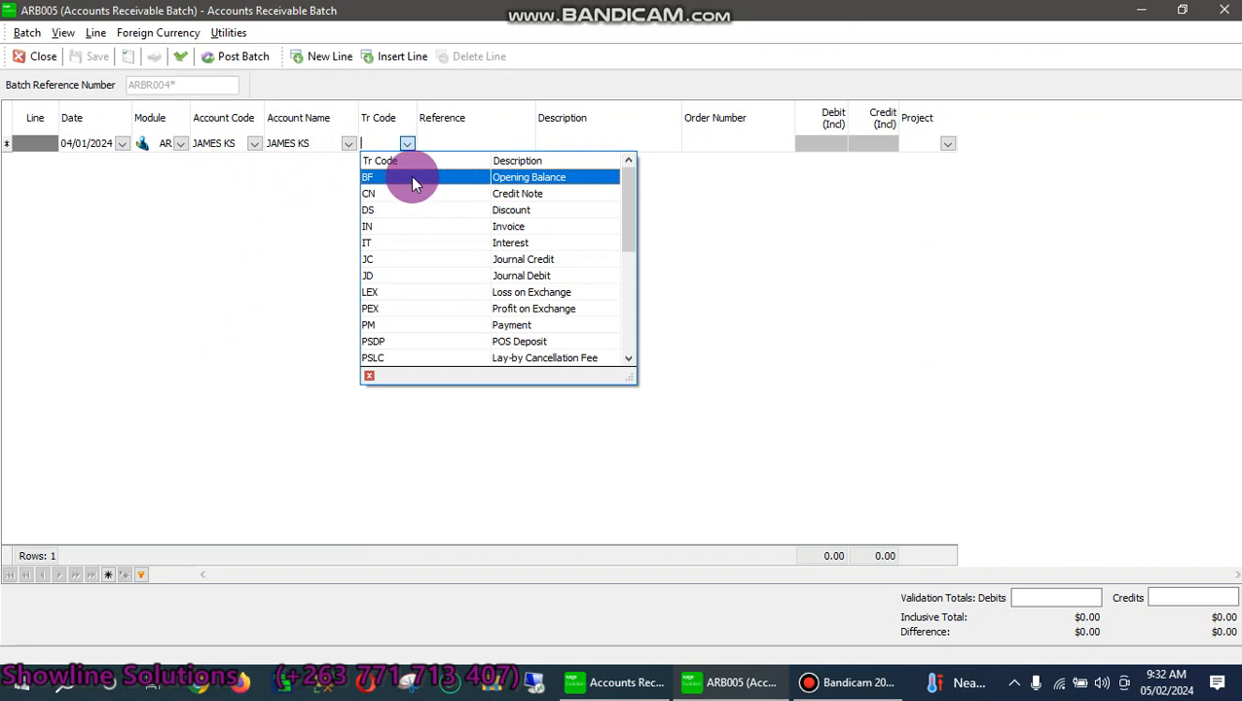
Give line 1 transaction code BF, reference 101 and description 'opening balance'
{"action": "left_click", "coordinate": [411, 183]}
{"action": "left_click", "coordinate": [447, 147]}
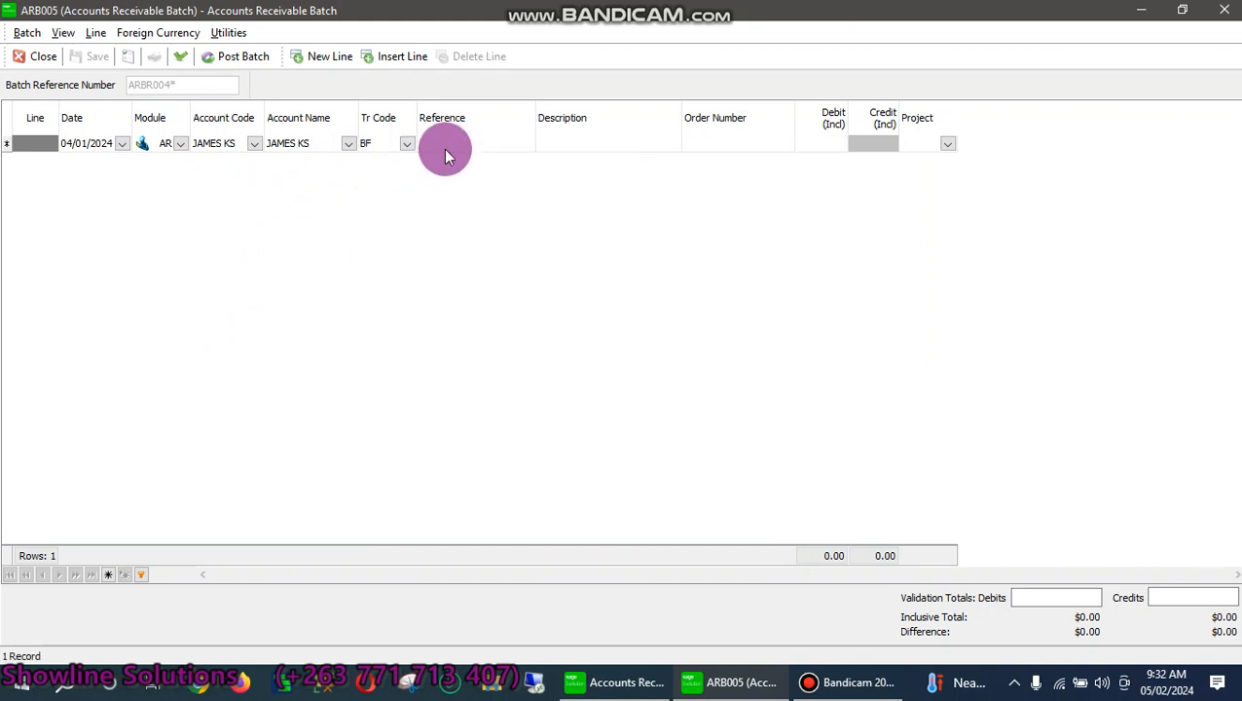
{"action": "type", "text": "101"}
{"action": "left_click", "coordinate": [572, 147]}
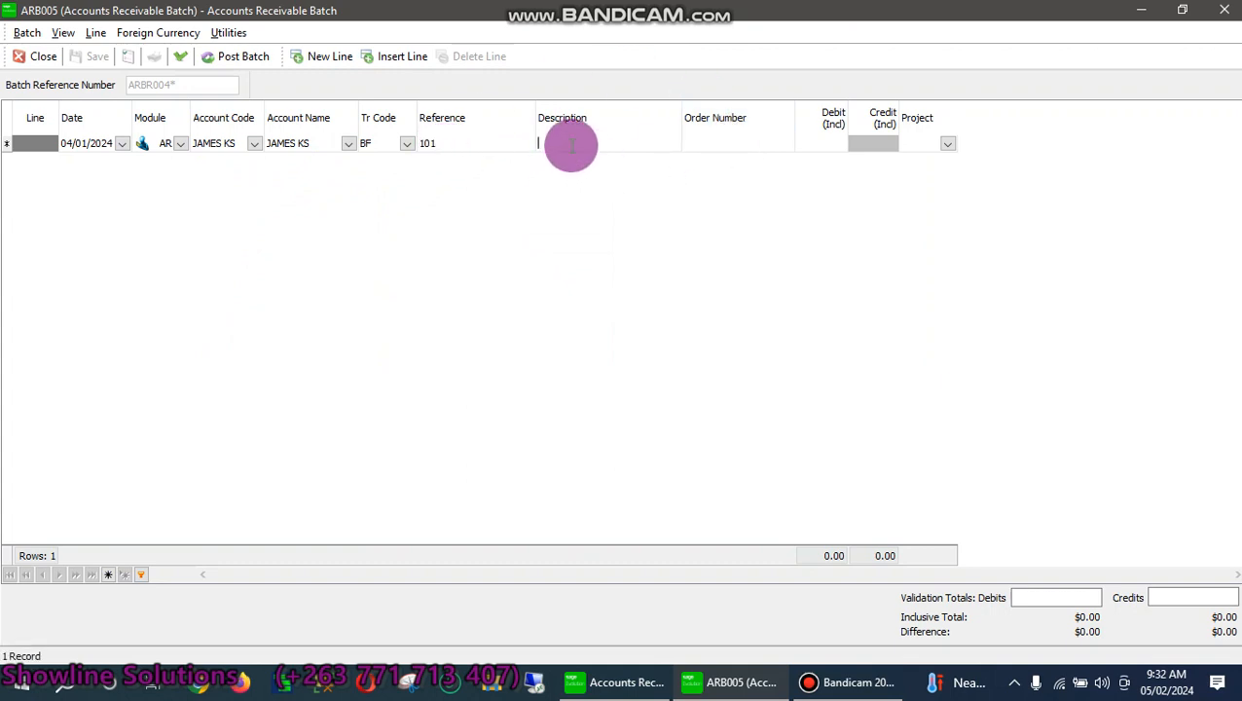
{"action": "type", "text": "opeing"}
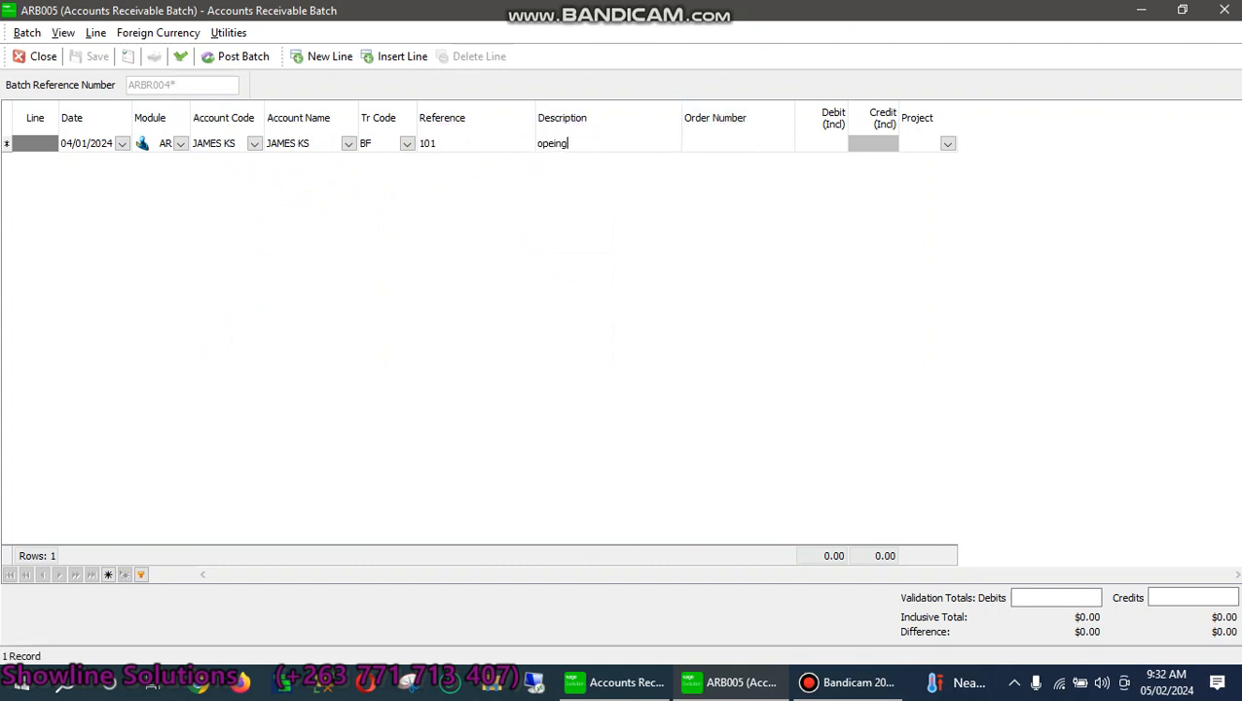
{"action": "key", "text": "BackSpace"}
{"action": "key", "text": "BackSpace"}
{"action": "key", "text": "BackSpace"}
{"action": "type", "text": "ning balance"}
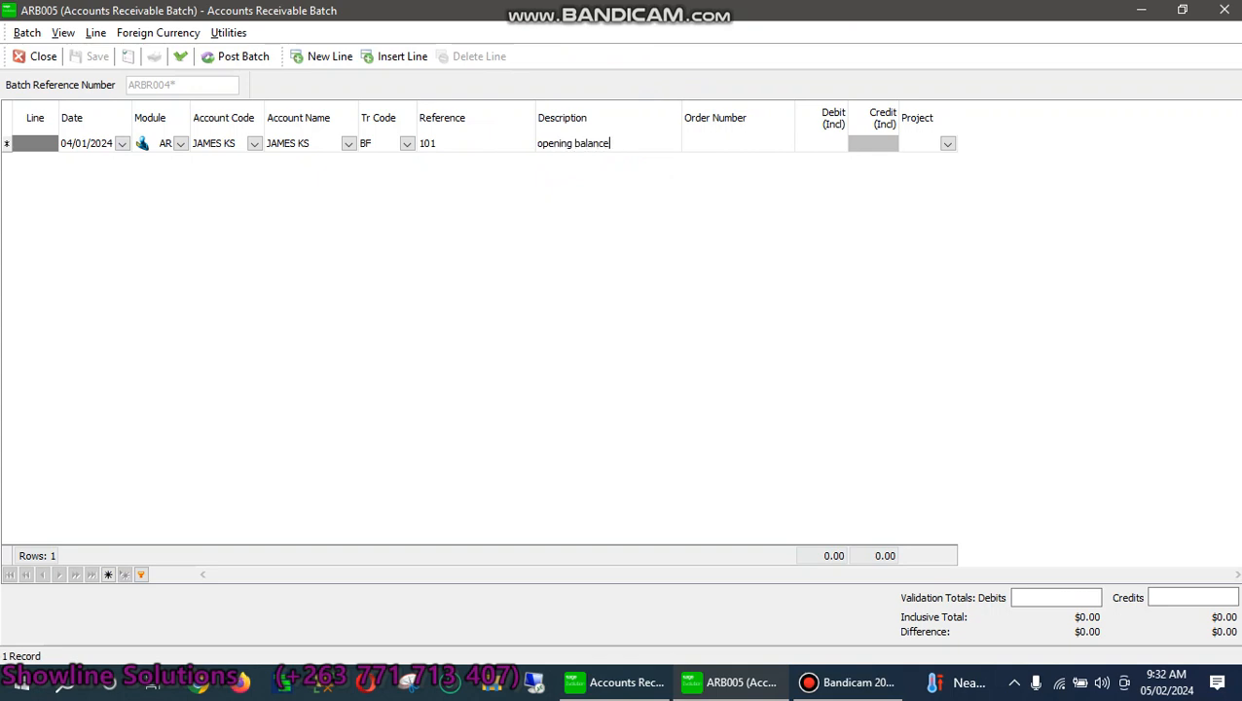
Enter a 100 debit, assign project Vehicles Sales, and commit line 1
{"action": "left_click", "coordinate": [832, 147]}
{"action": "type", "text": "1"}
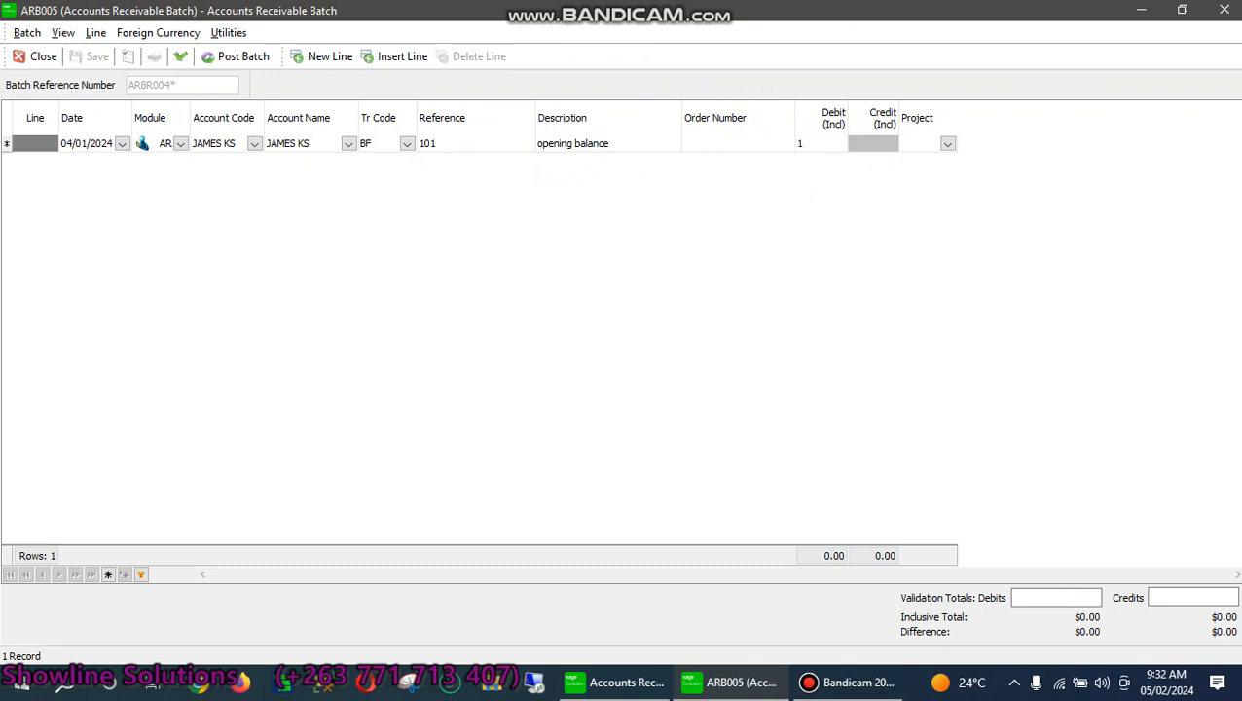
{"action": "type", "text": "00"}
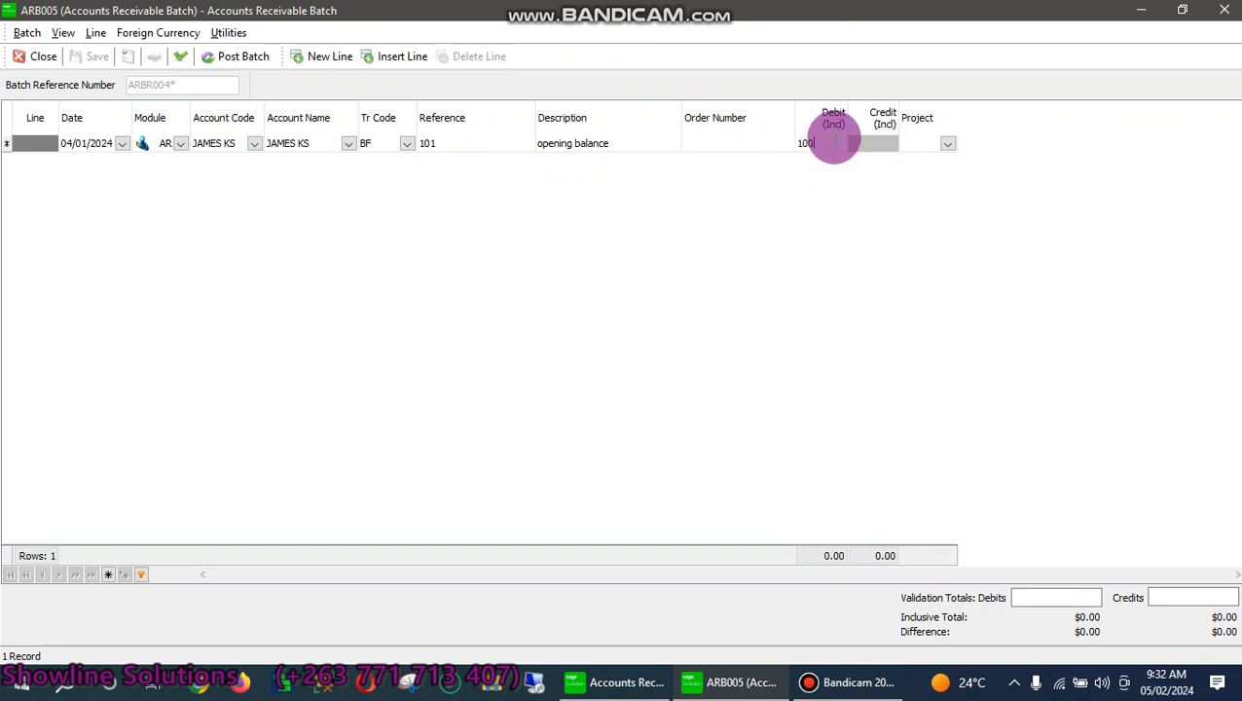
{"action": "left_click", "coordinate": [948, 144]}
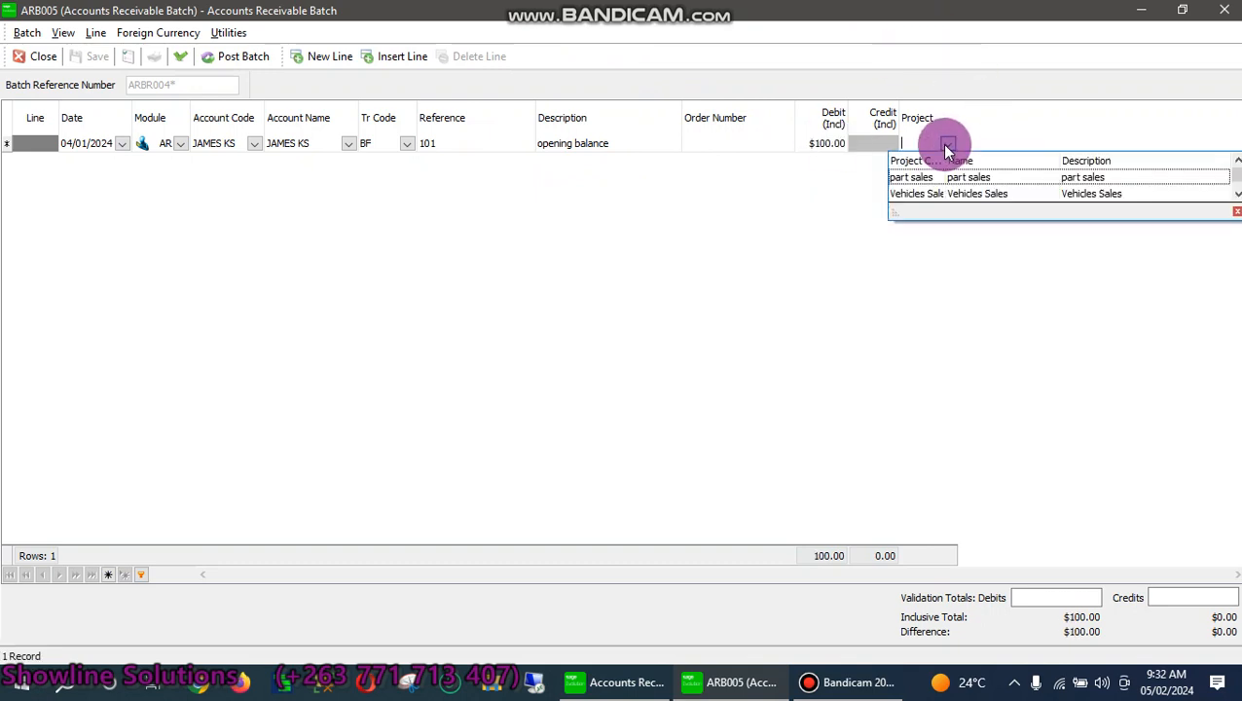
{"action": "left_click", "coordinate": [934, 194]}
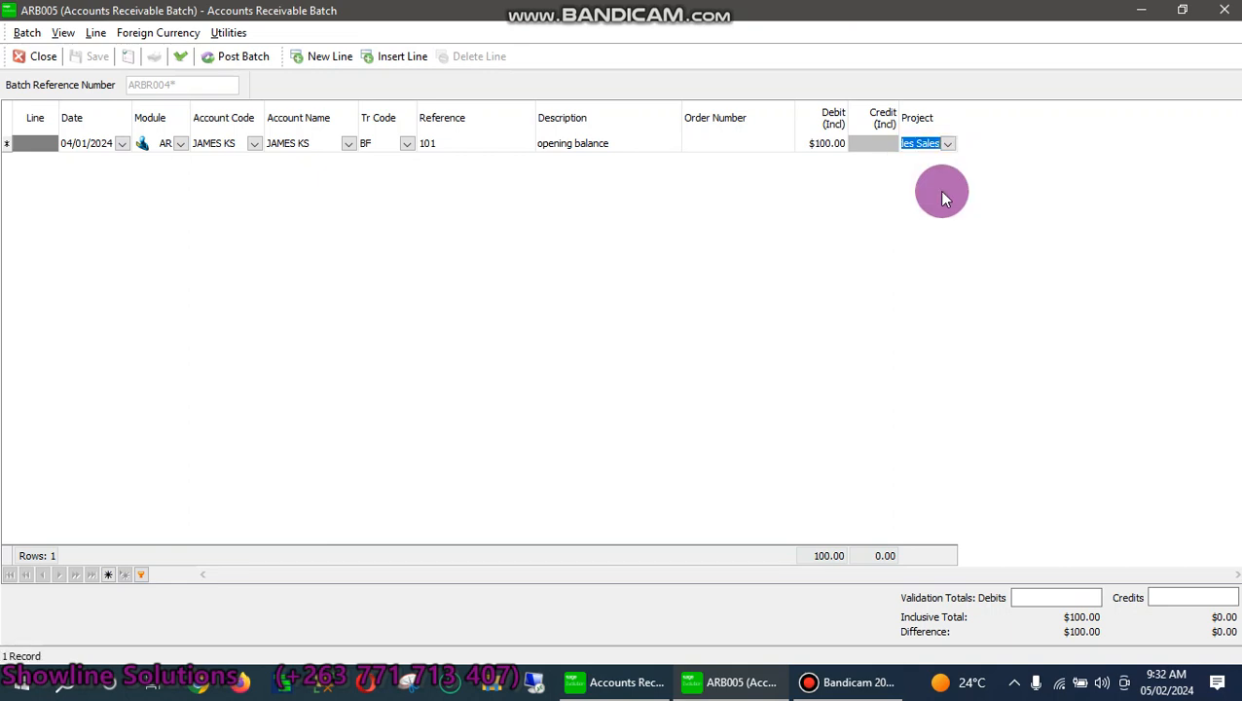
{"action": "key", "text": "Return"}
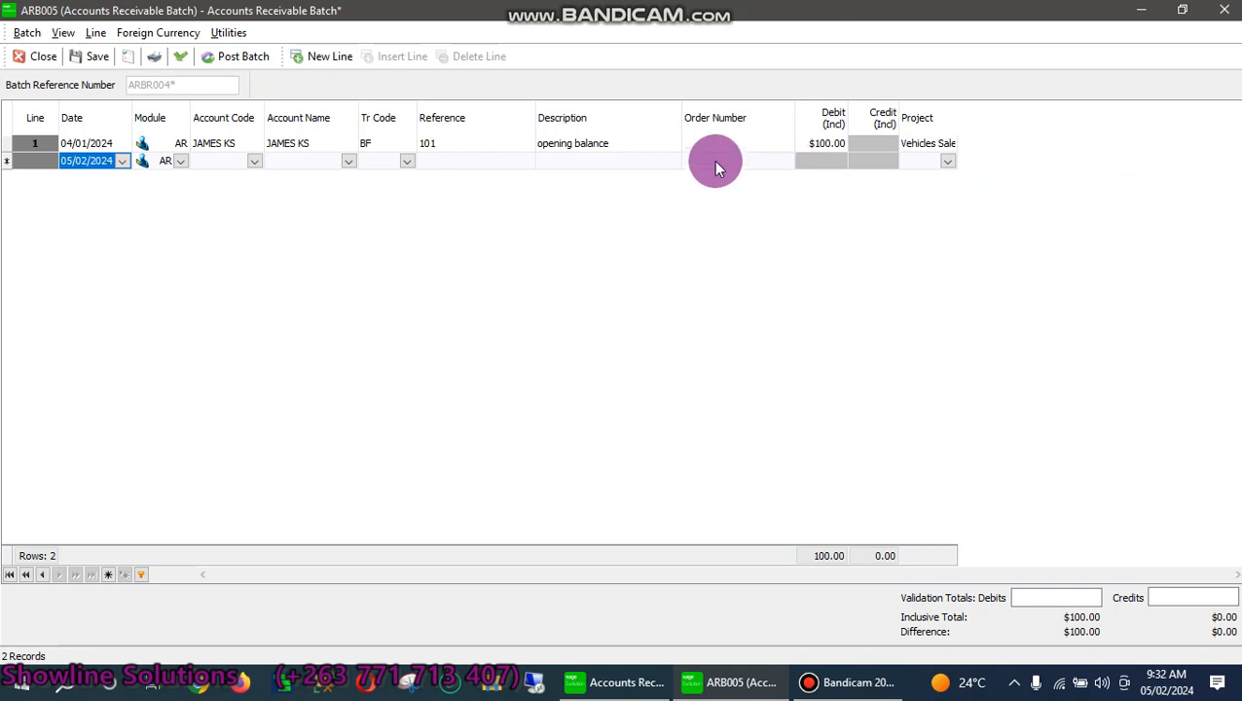
{"action": "right_click", "coordinate": [205, 138]}
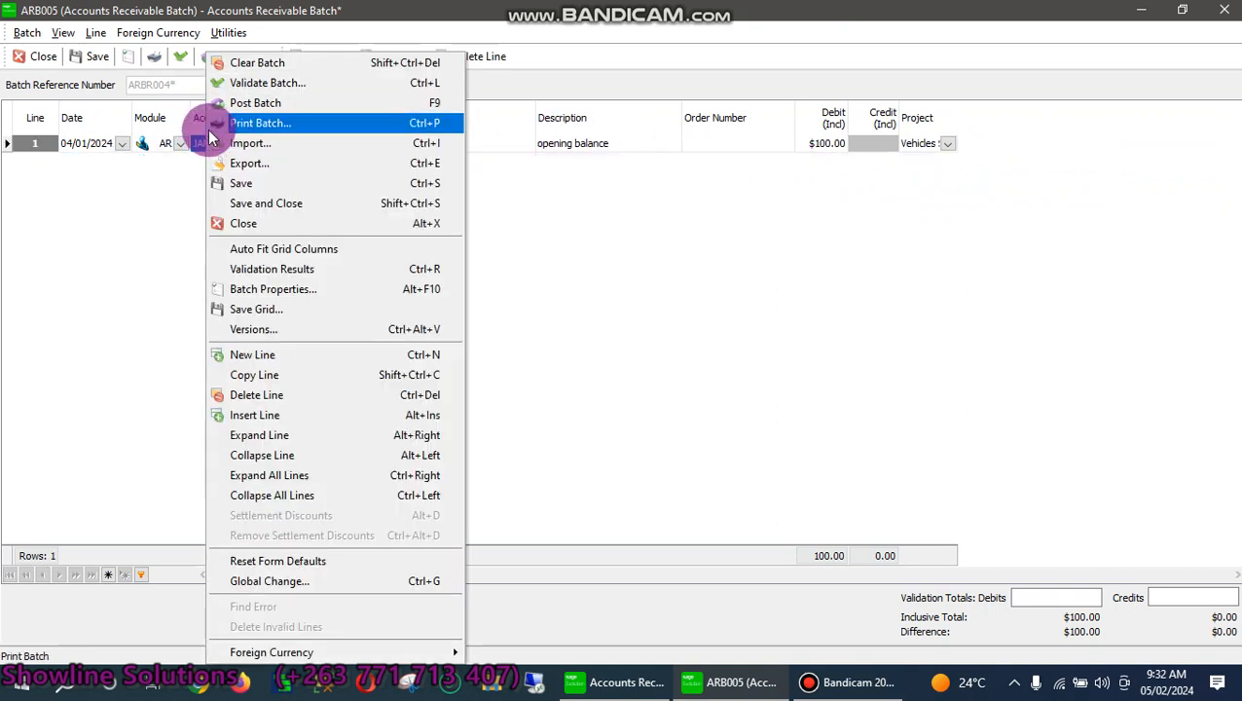
Add a second line dated 04/01/2024 and bring up its account code options
{"action": "left_click", "coordinate": [224, 354]}
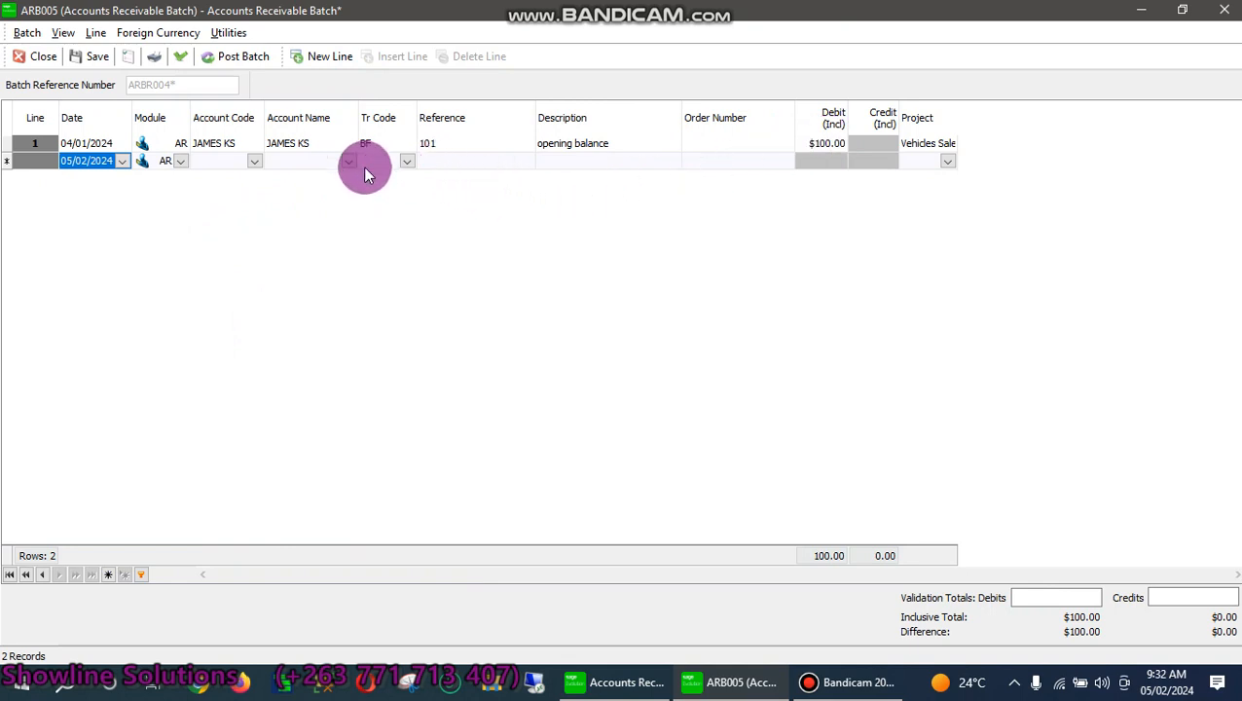
{"action": "left_click", "coordinate": [121, 162]}
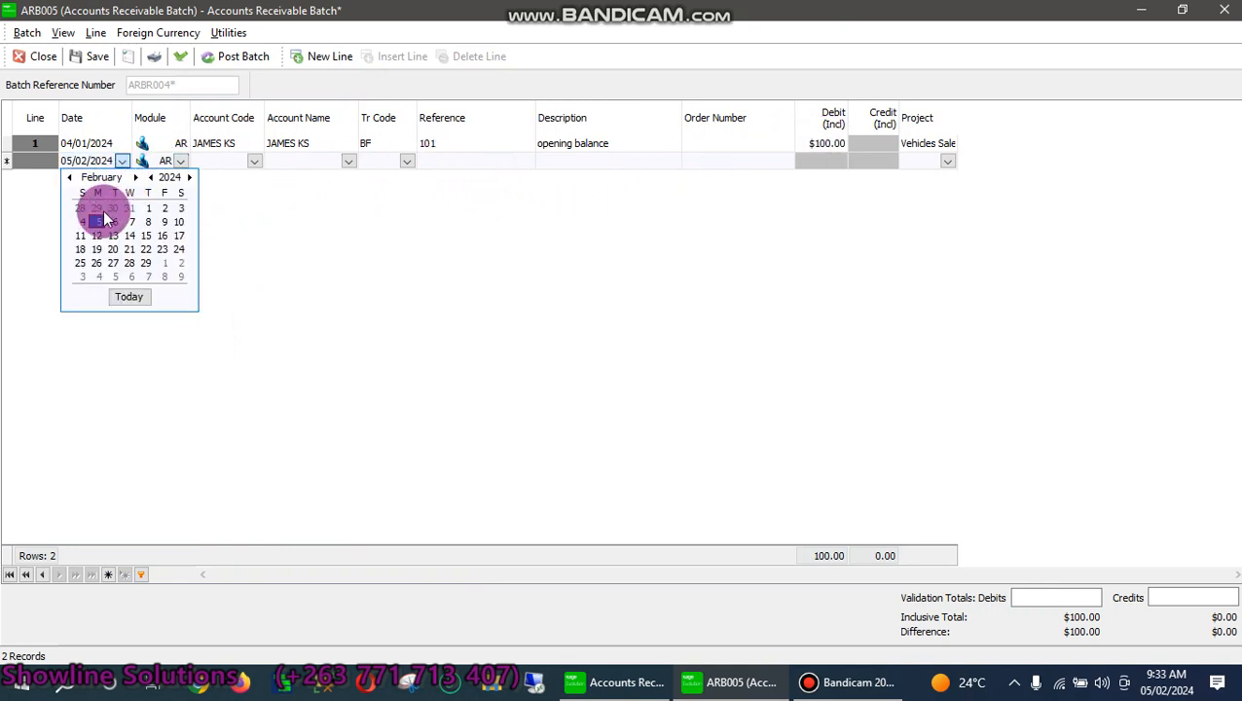
{"action": "left_click", "coordinate": [69, 177]}
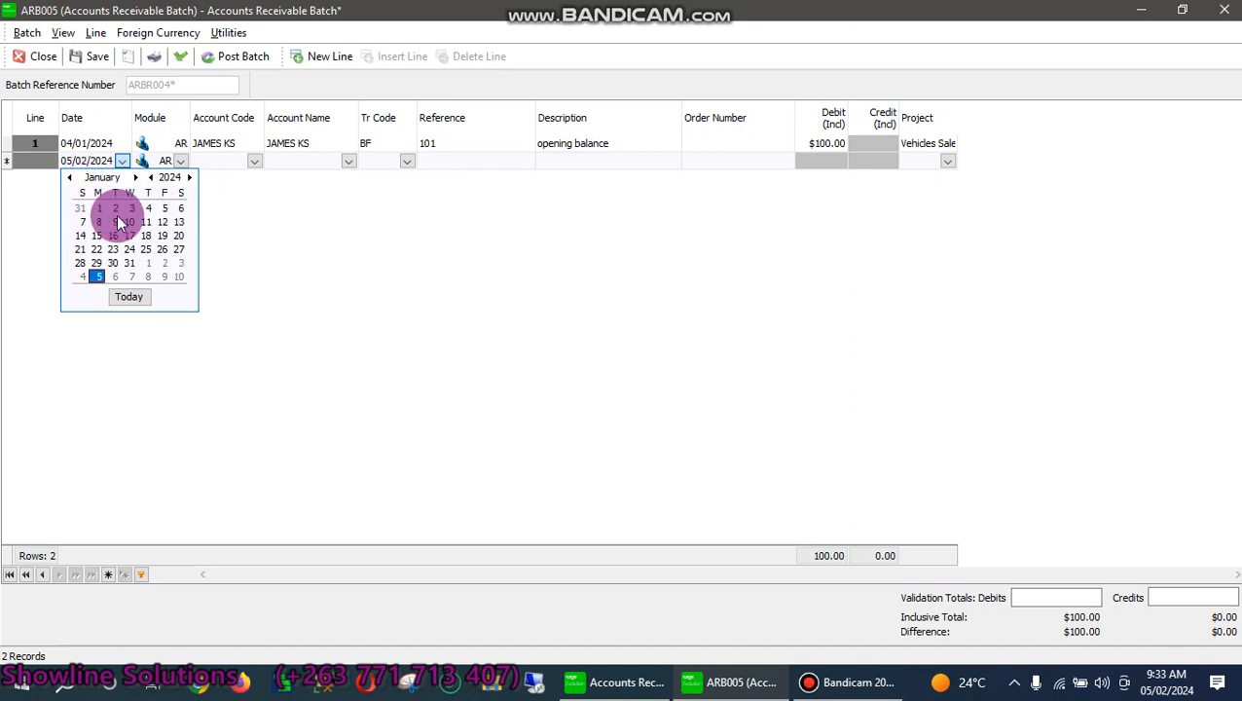
{"action": "left_click", "coordinate": [148, 208]}
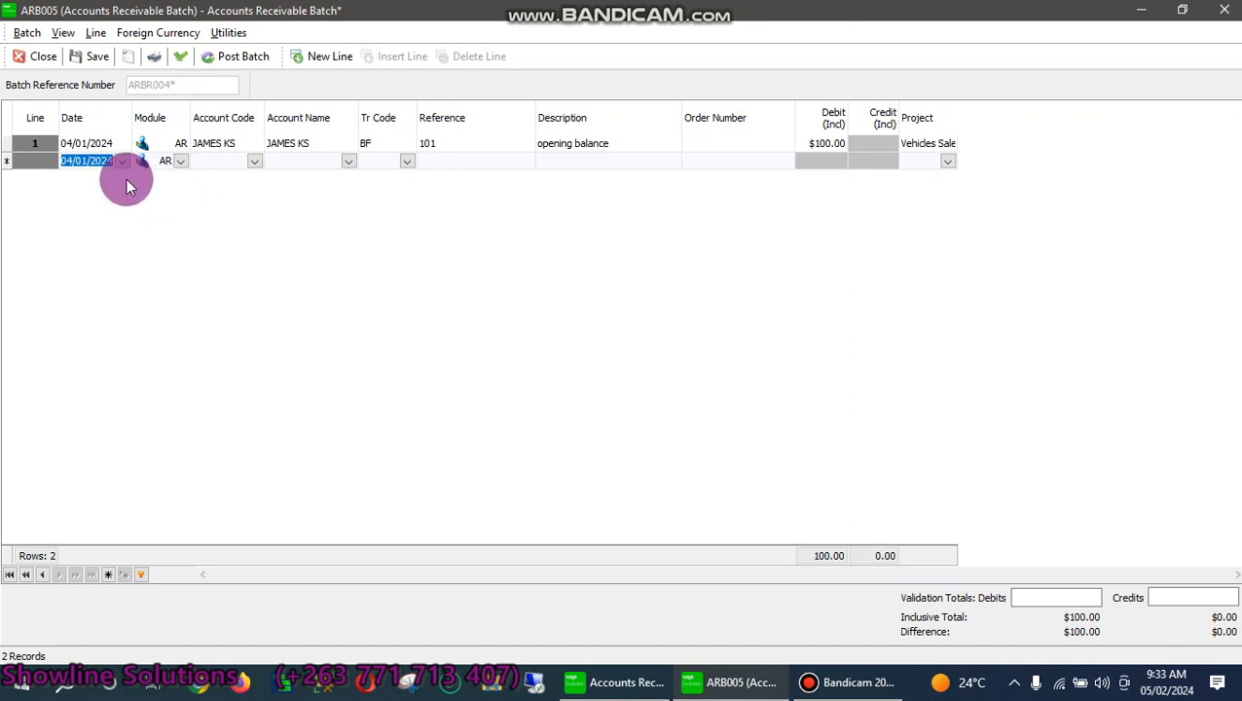
{"action": "left_click", "coordinate": [210, 163]}
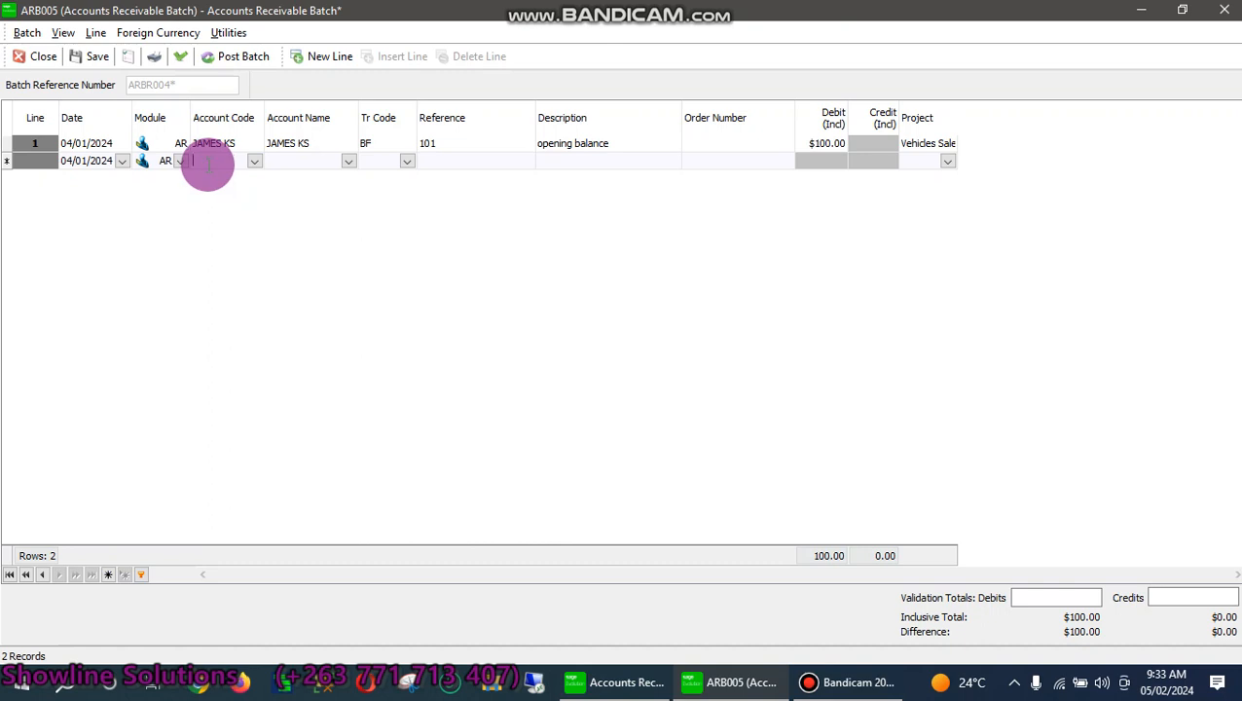
{"action": "type", "text": "sam"}
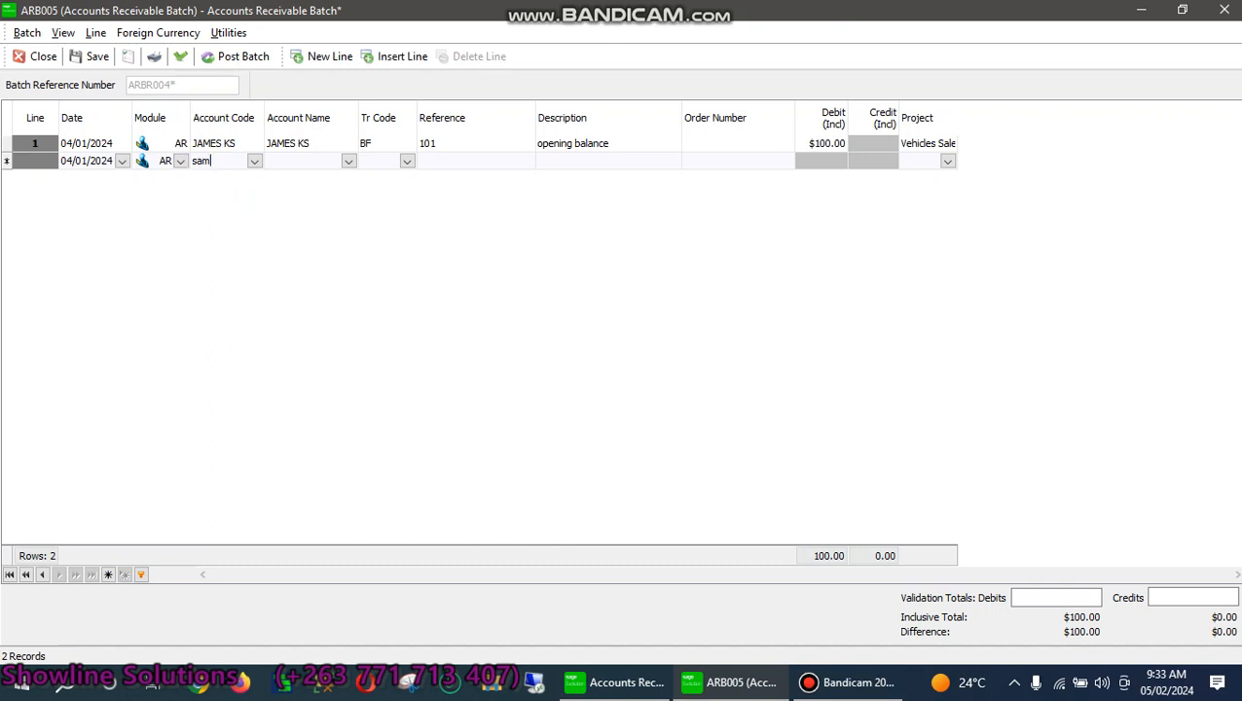
{"action": "key", "text": "BackSpace"}
{"action": "key", "text": "BackSpace"}
{"action": "key", "text": "BackSpace"}
{"action": "right_click", "coordinate": [218, 165]}
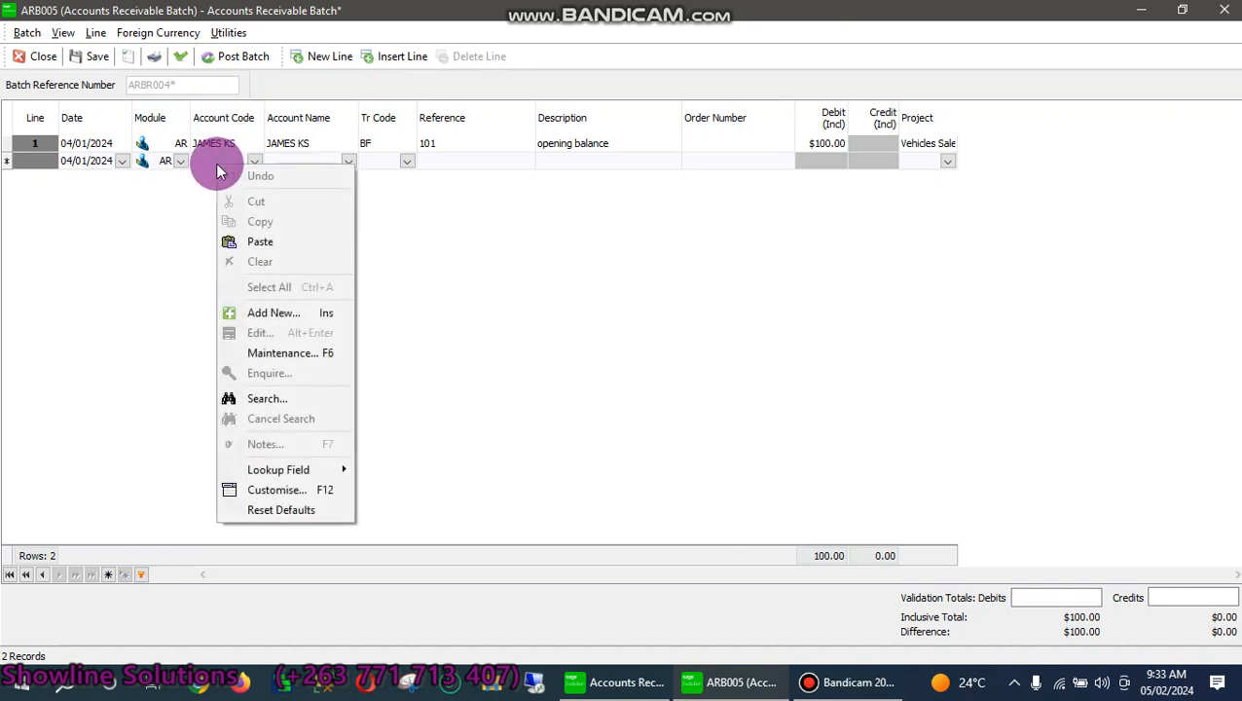
Add a new customer with code and name SAM'S TRUCK, then go to contact details
{"action": "left_click", "coordinate": [270, 320]}
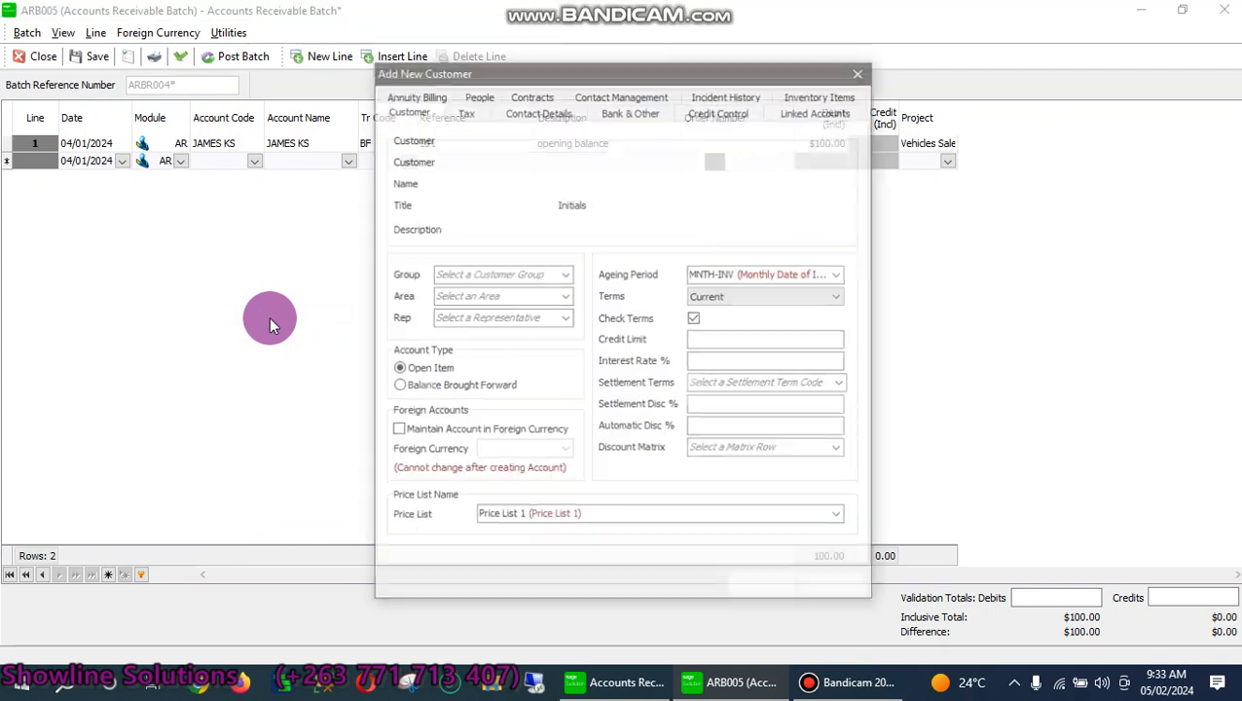
{"action": "left_click", "coordinate": [480, 183]}
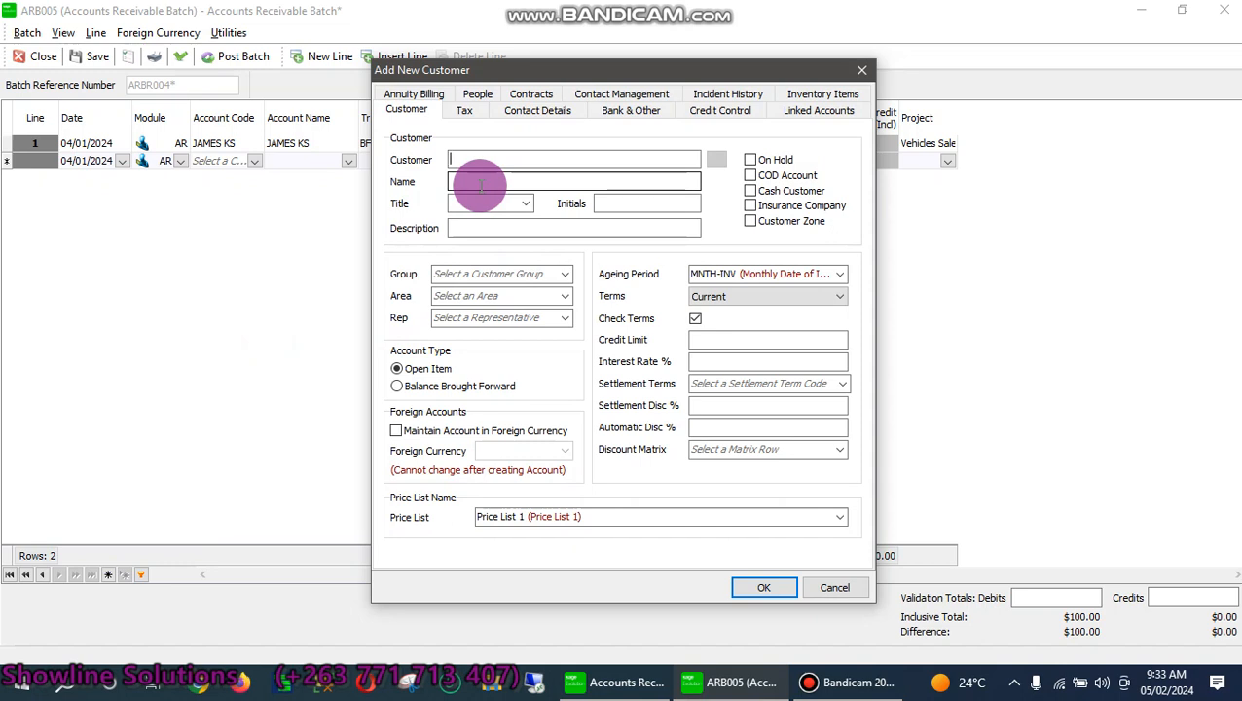
{"action": "type", "text": "sa"}
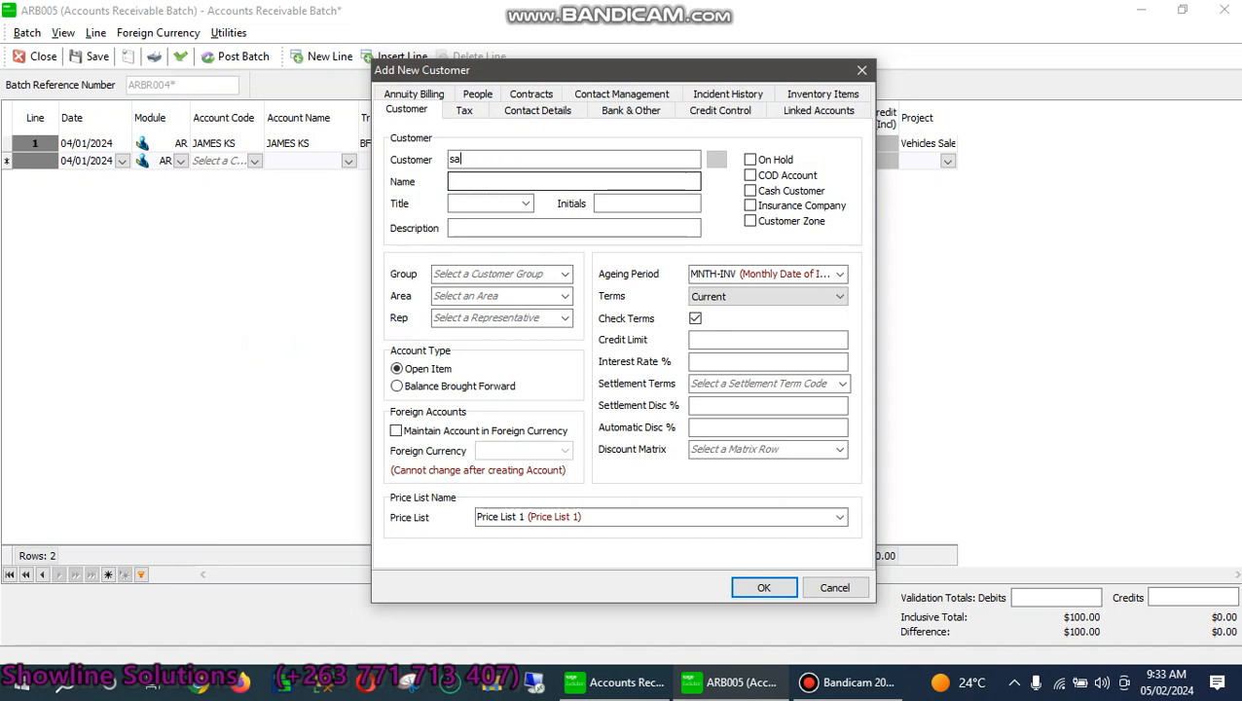
{"action": "key", "text": "BackSpace"}
{"action": "type", "text": "SAM'S TRUCK"}
{"action": "left_click", "coordinate": [473, 185]}
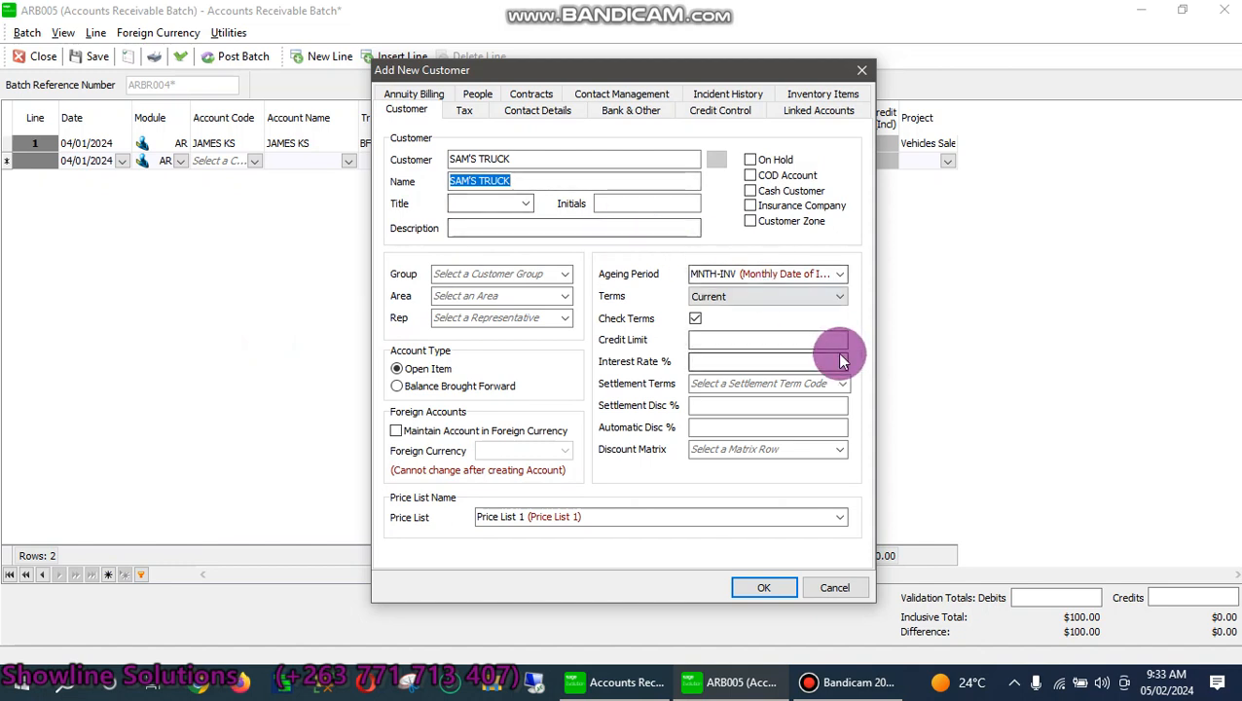
{"action": "left_click", "coordinate": [546, 111]}
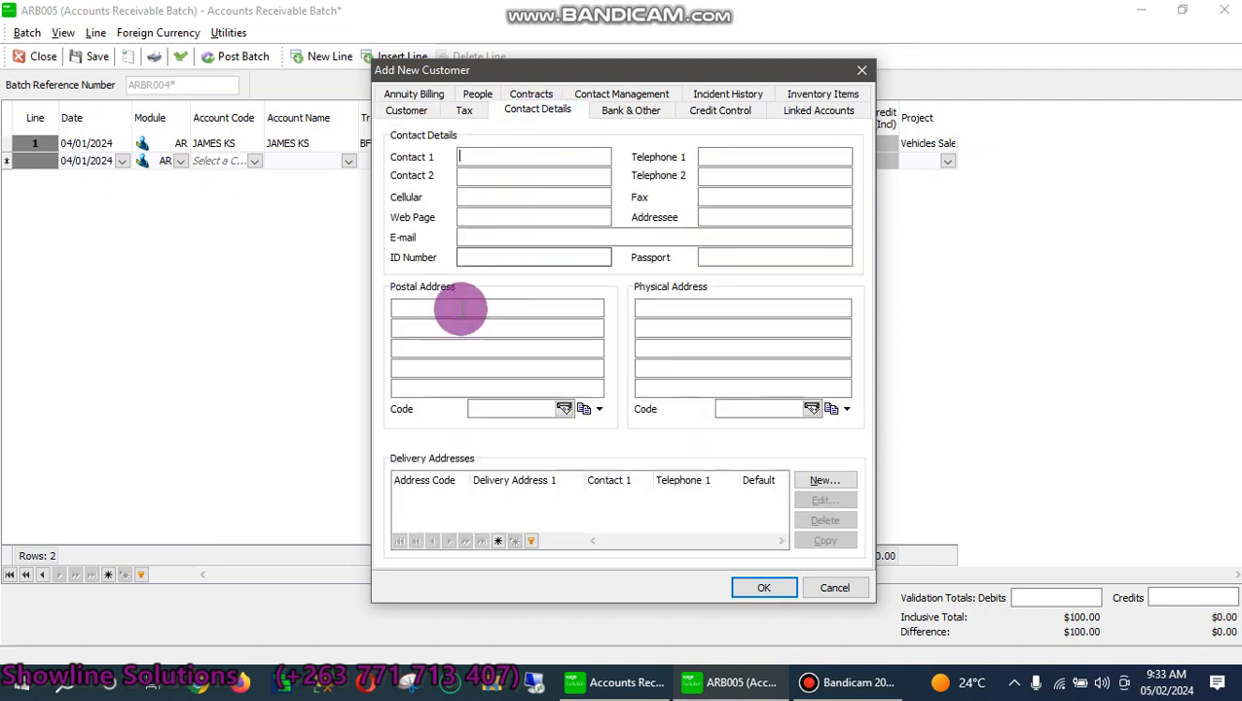
Enter the customer's contact person, telephone number and first postal address lines
{"action": "left_click", "coordinate": [438, 310]}
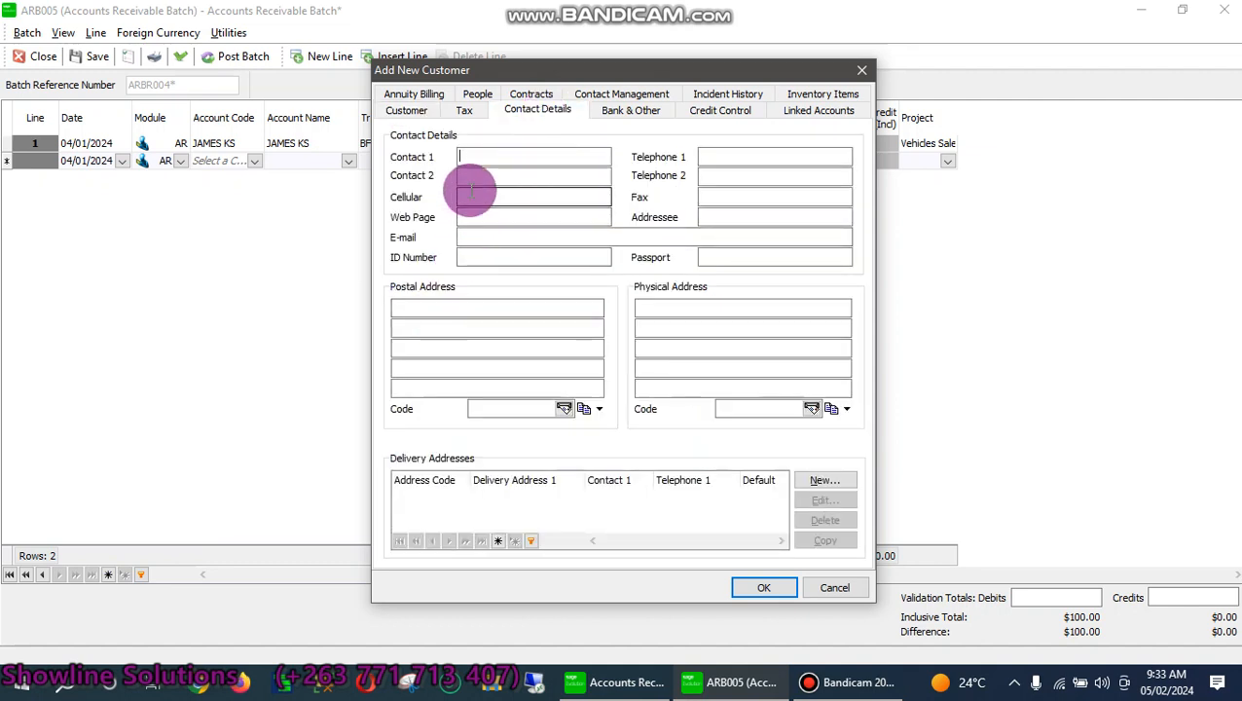
{"action": "type", "text": "FRANCIS"}
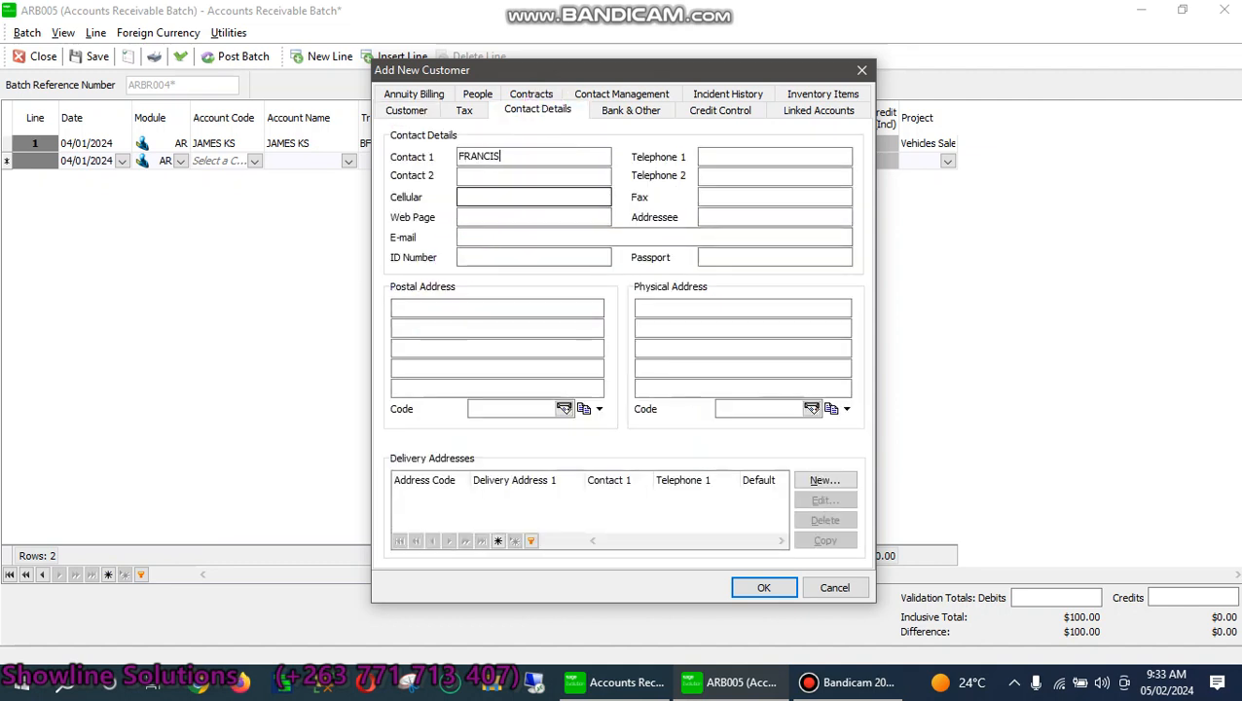
{"action": "left_click", "coordinate": [477, 193]}
{"action": "left_click", "coordinate": [743, 157]}
{"action": "type", "text": "9"}
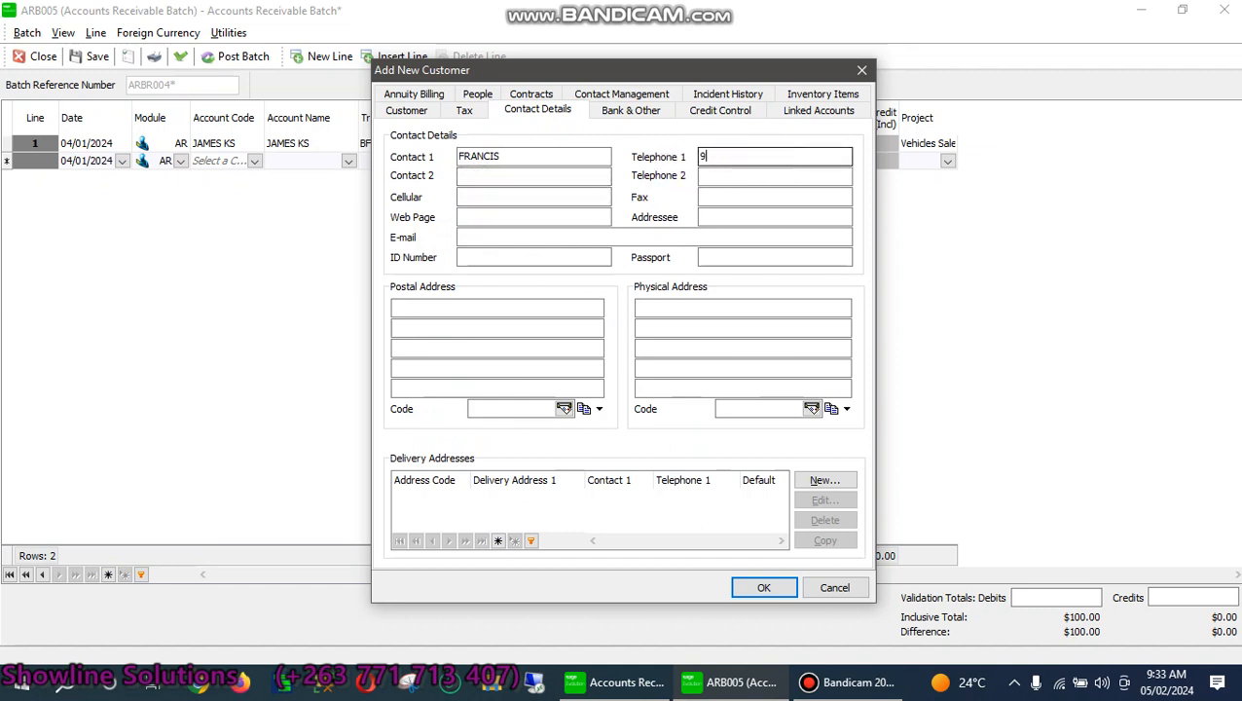
{"action": "type", "text": "879873"}
{"action": "left_click", "coordinate": [477, 307]}
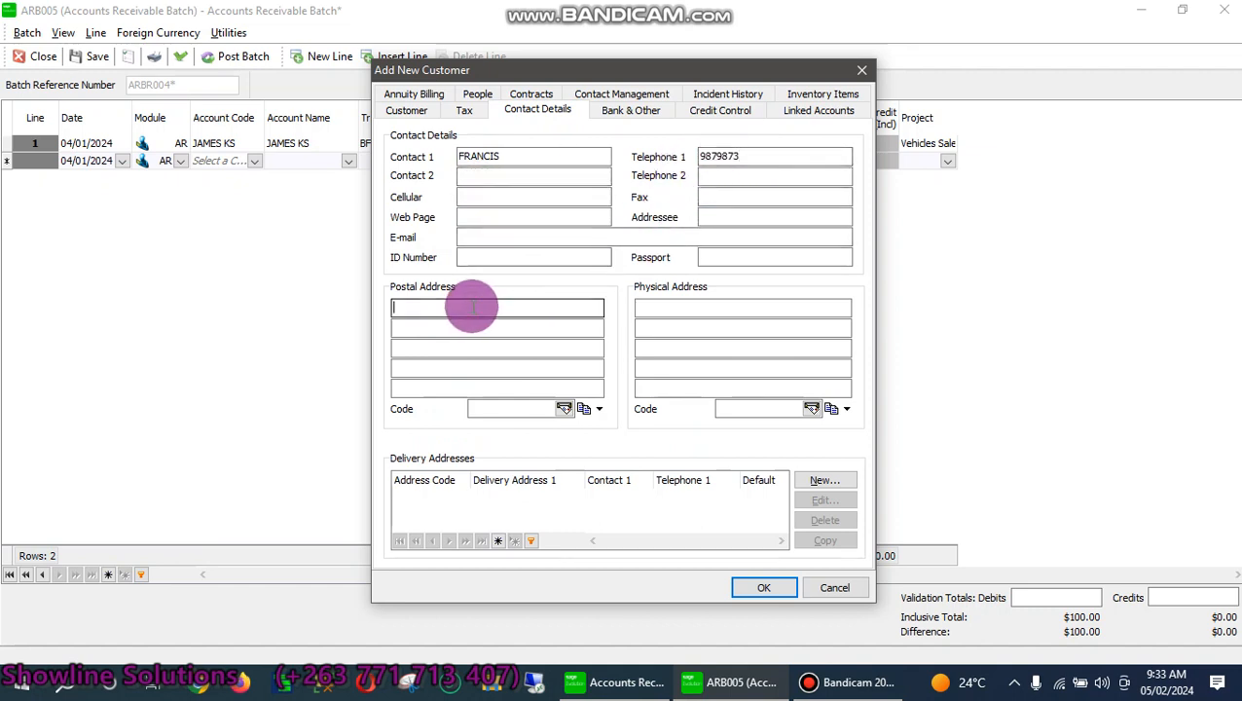
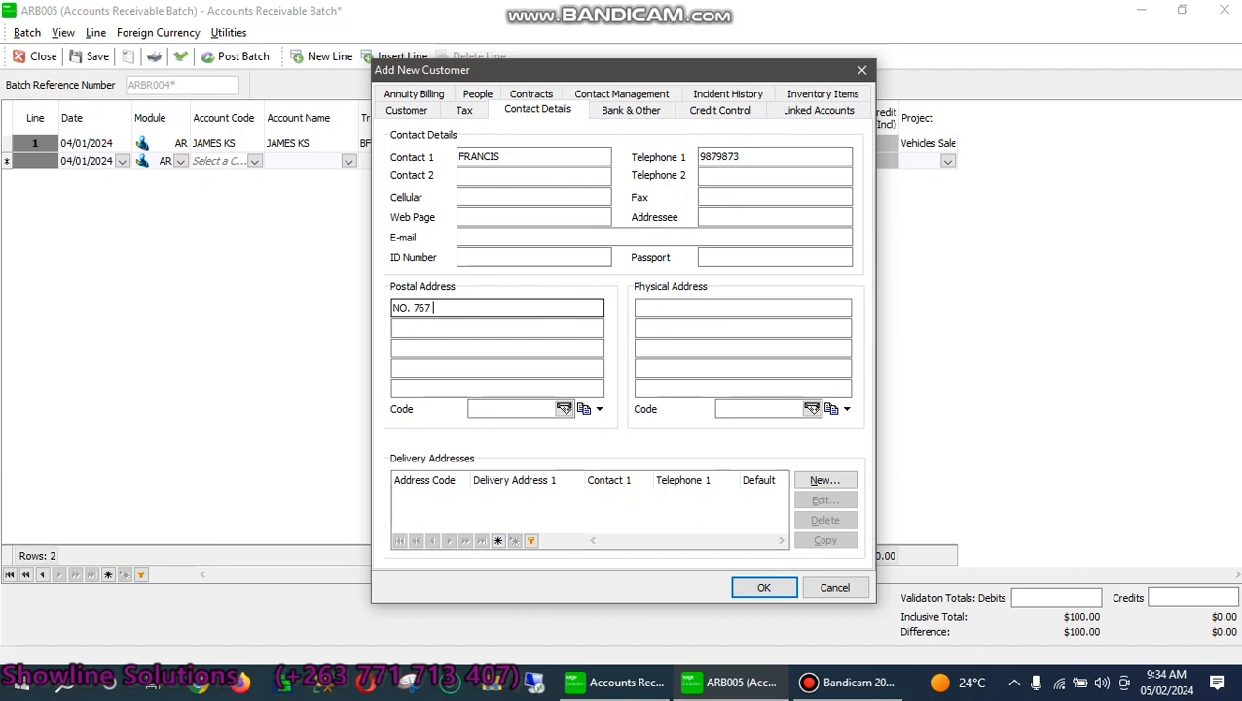
{"action": "left_click", "coordinate": [453, 318]}
{"action": "type", "text": "HARARE"}
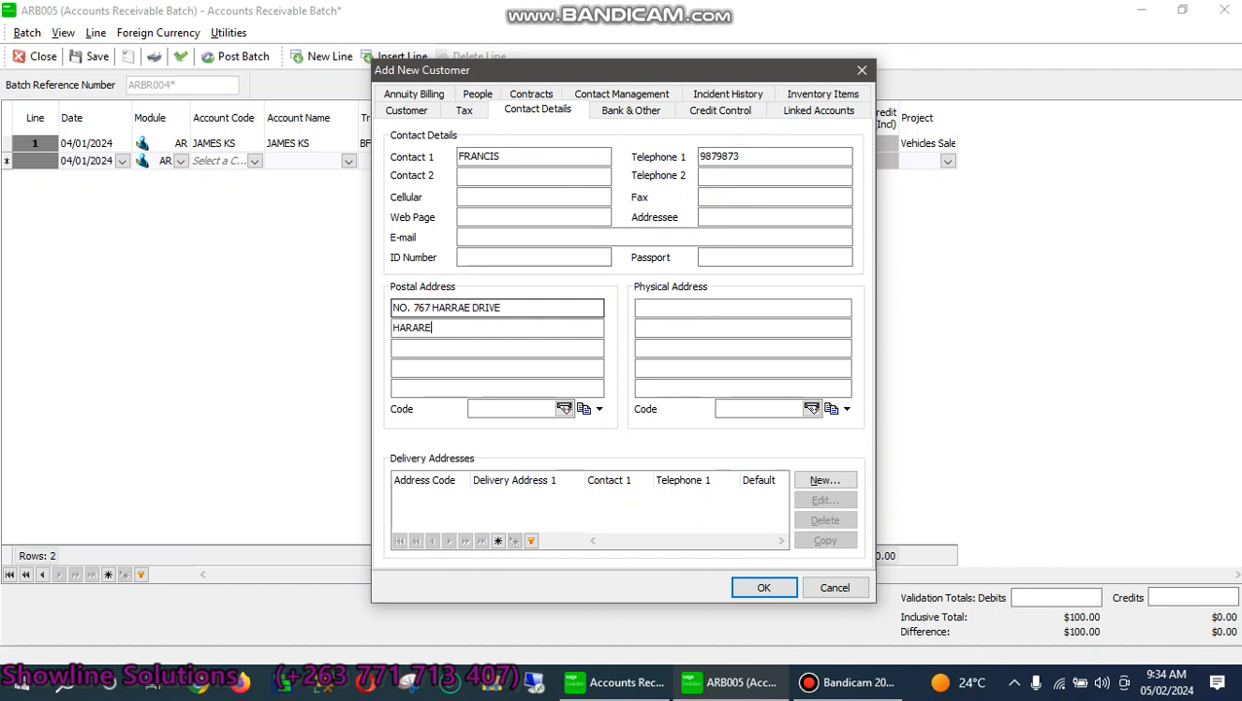
{"action": "type", "text": "ZIMBAWE"}
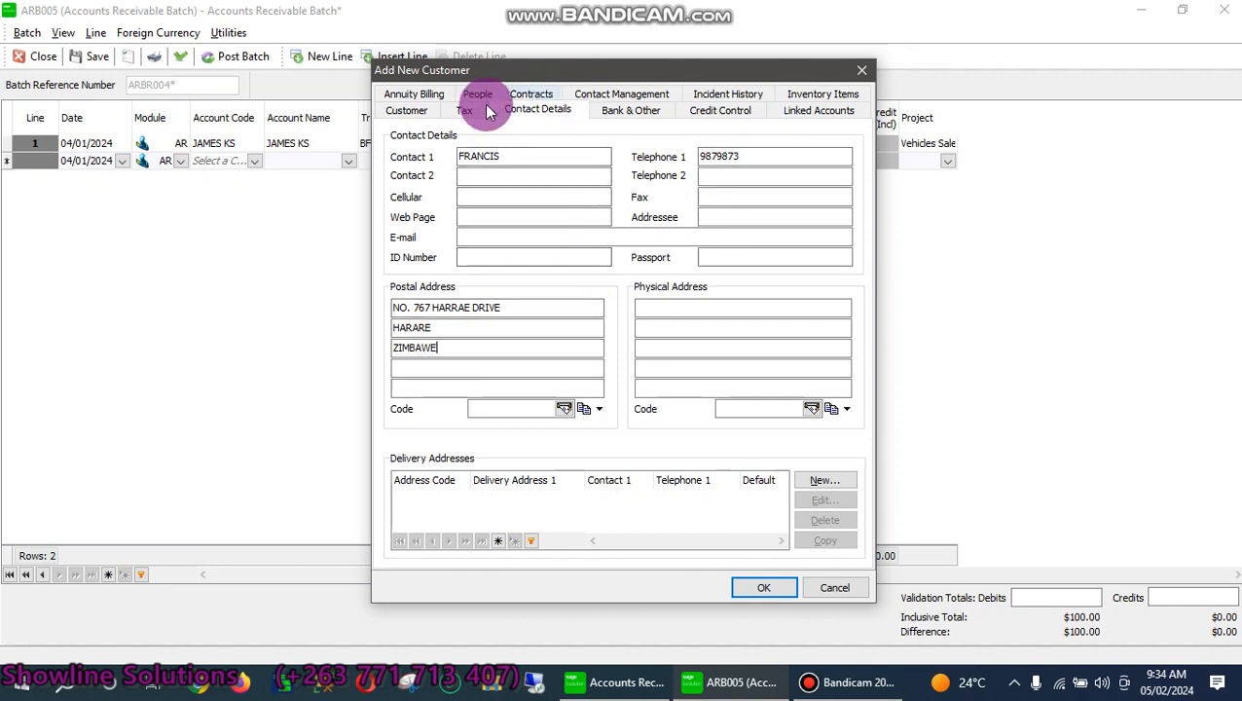
Finish the postal address, then record the customer's tax number and registration number
{"action": "left_click", "coordinate": [486, 107]}
{"action": "left_click", "coordinate": [494, 156]}
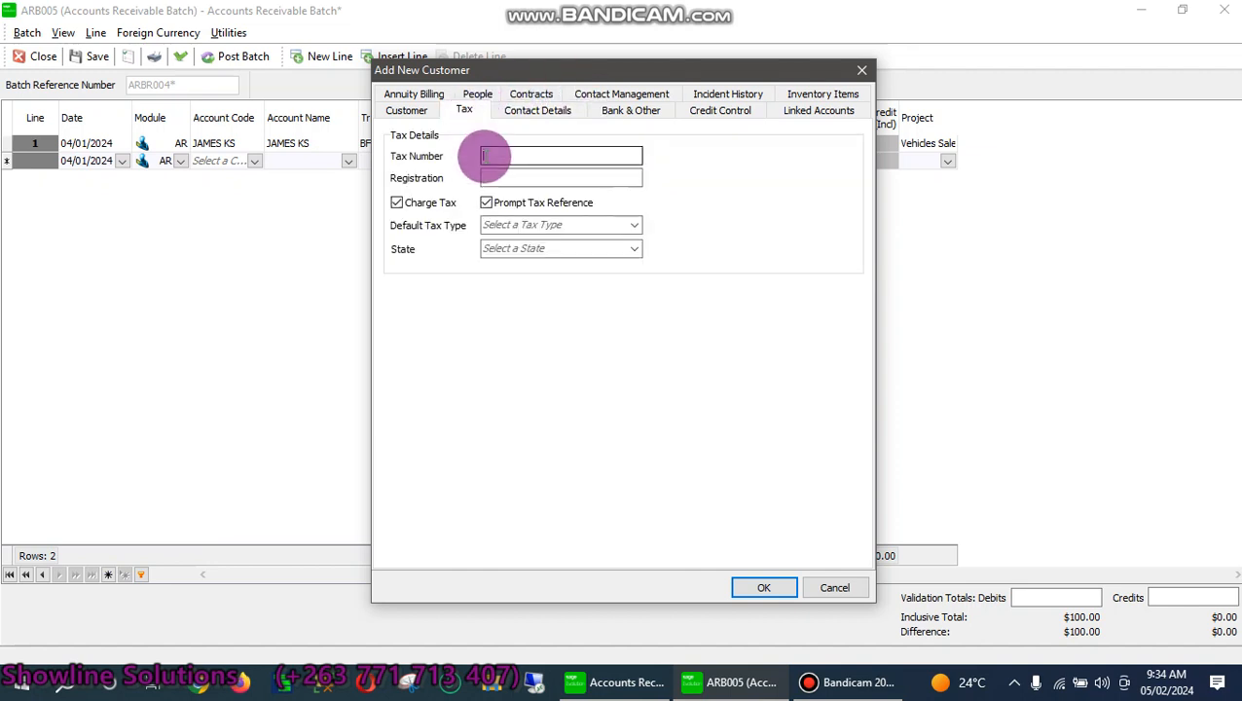
{"action": "key", "text": "Tab"}
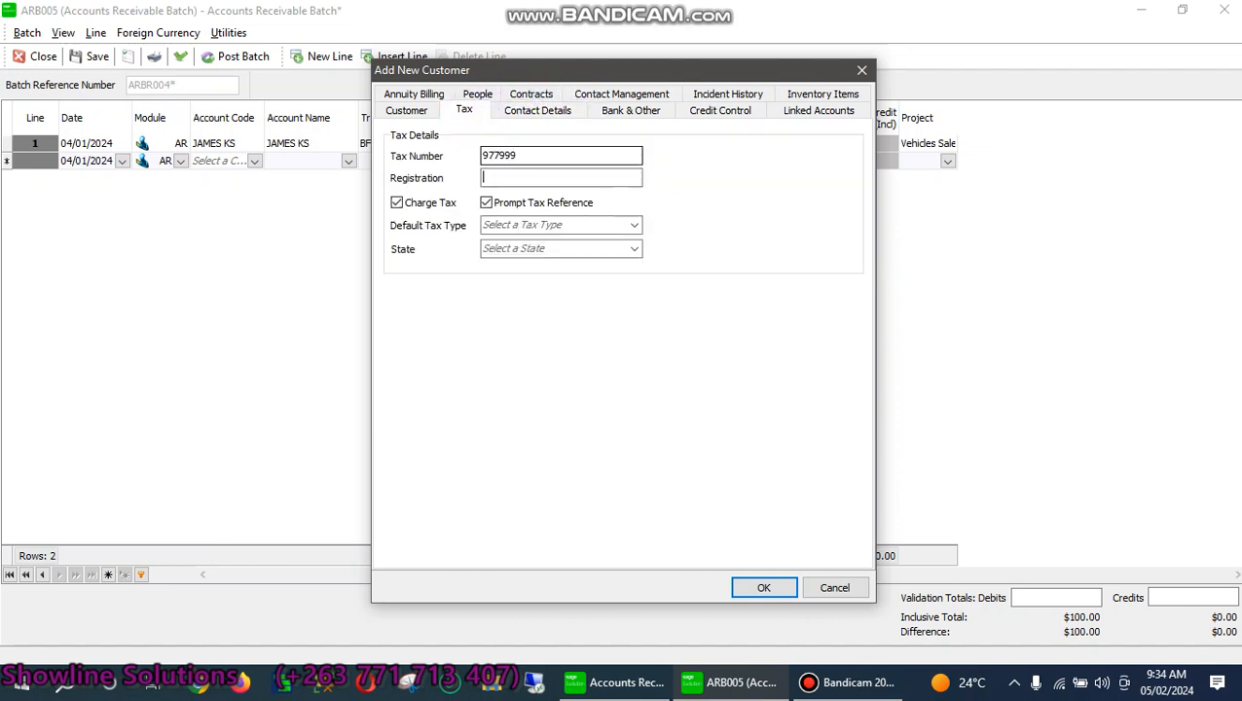
{"action": "type", "text": "18"}
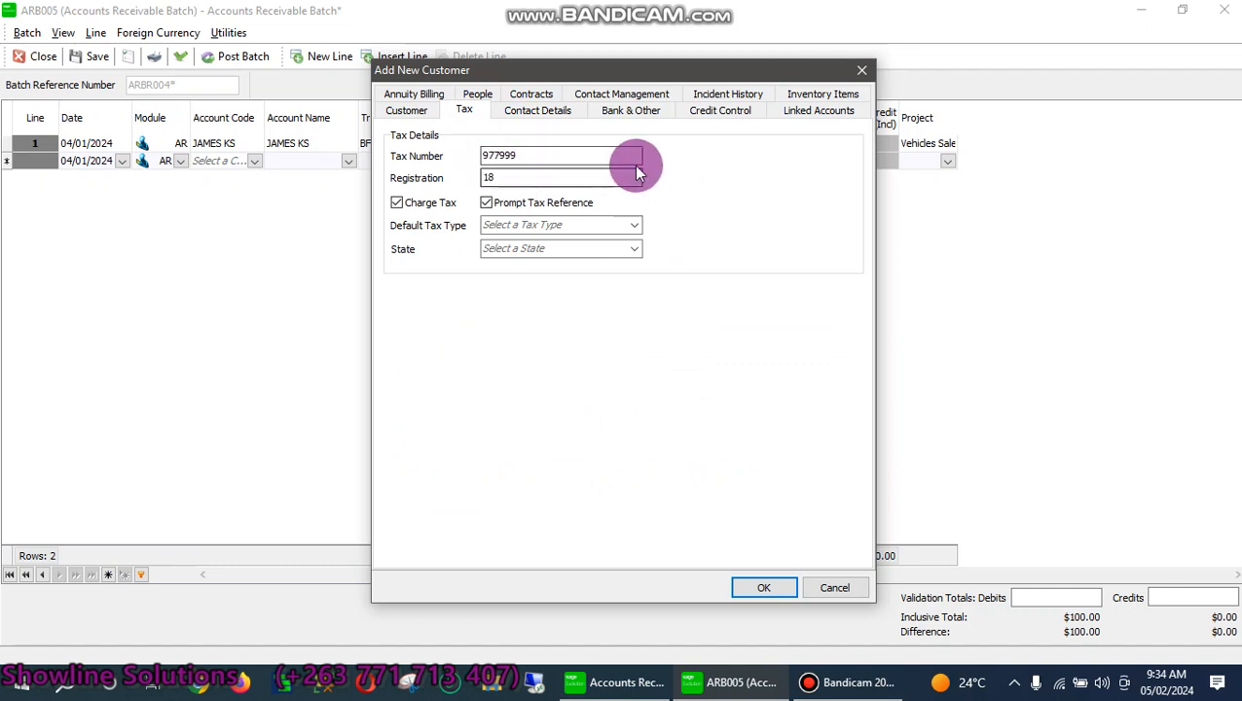
{"action": "left_click", "coordinate": [407, 109]}
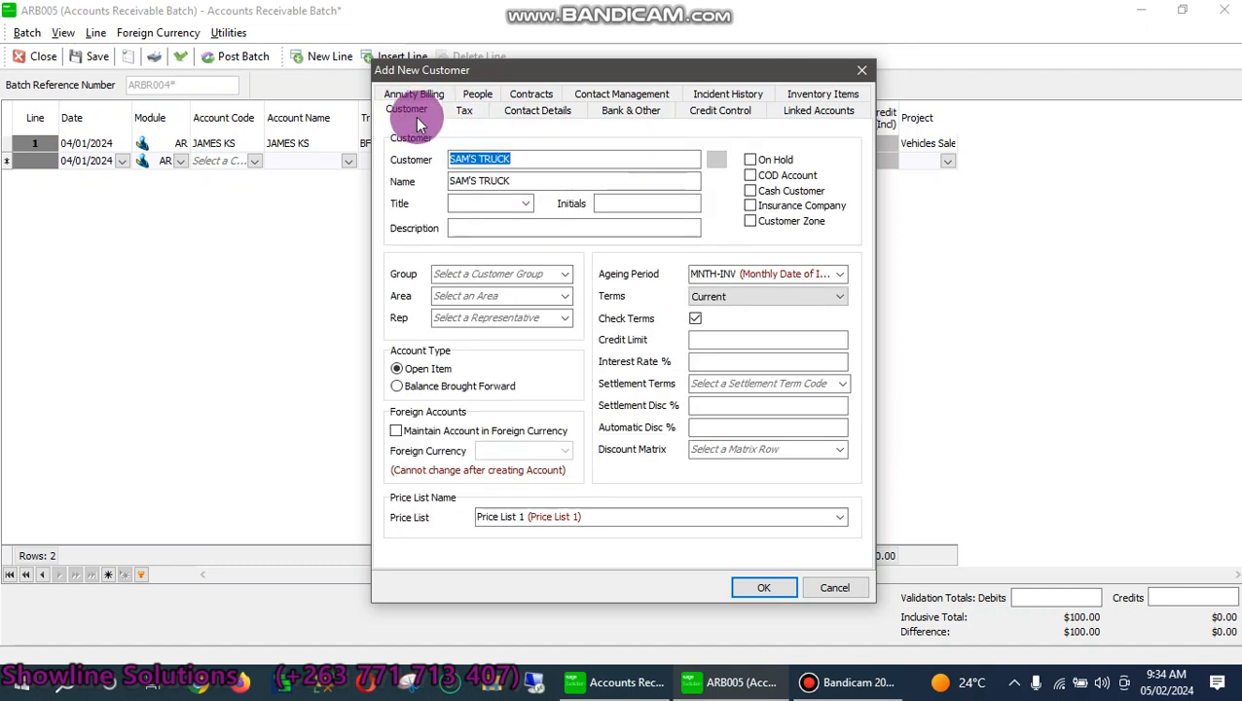
Save SAM'S TRUCK with a short valid customer code after the invalid account warning
{"action": "left_click", "coordinate": [751, 588]}
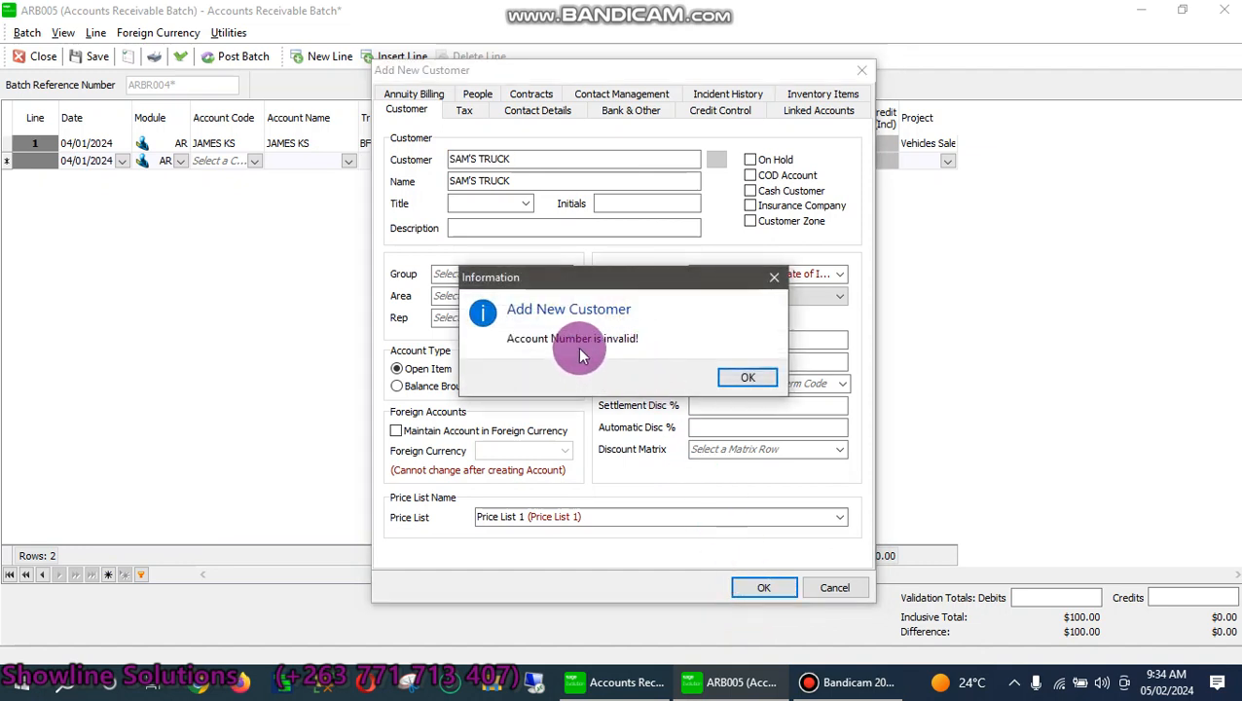
{"action": "left_click", "coordinate": [749, 382]}
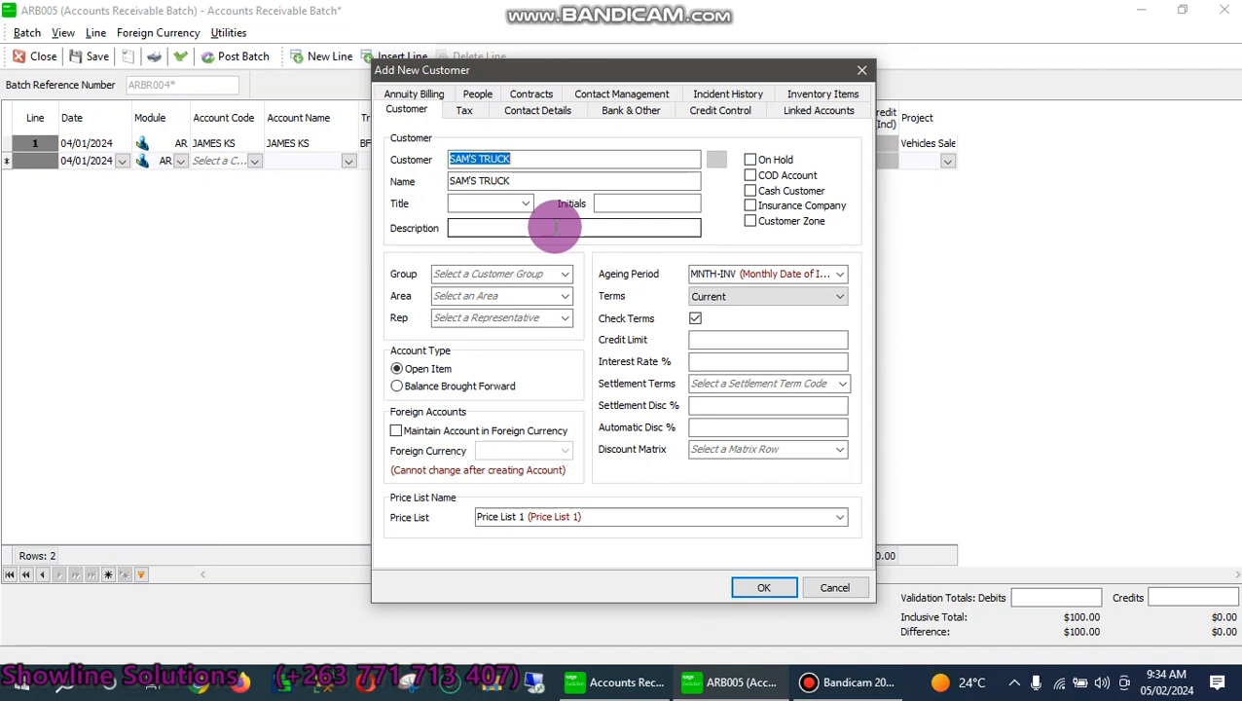
{"action": "type", "text": "SM"}
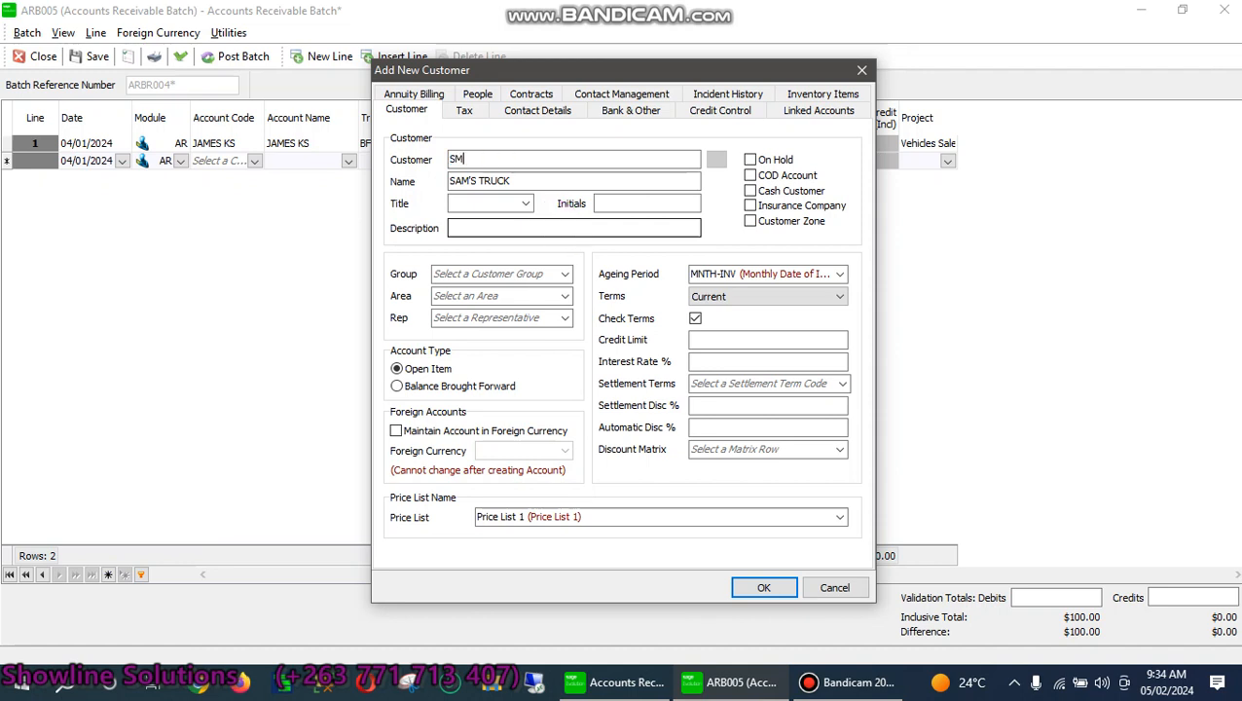
{"action": "type", "text": "001"}
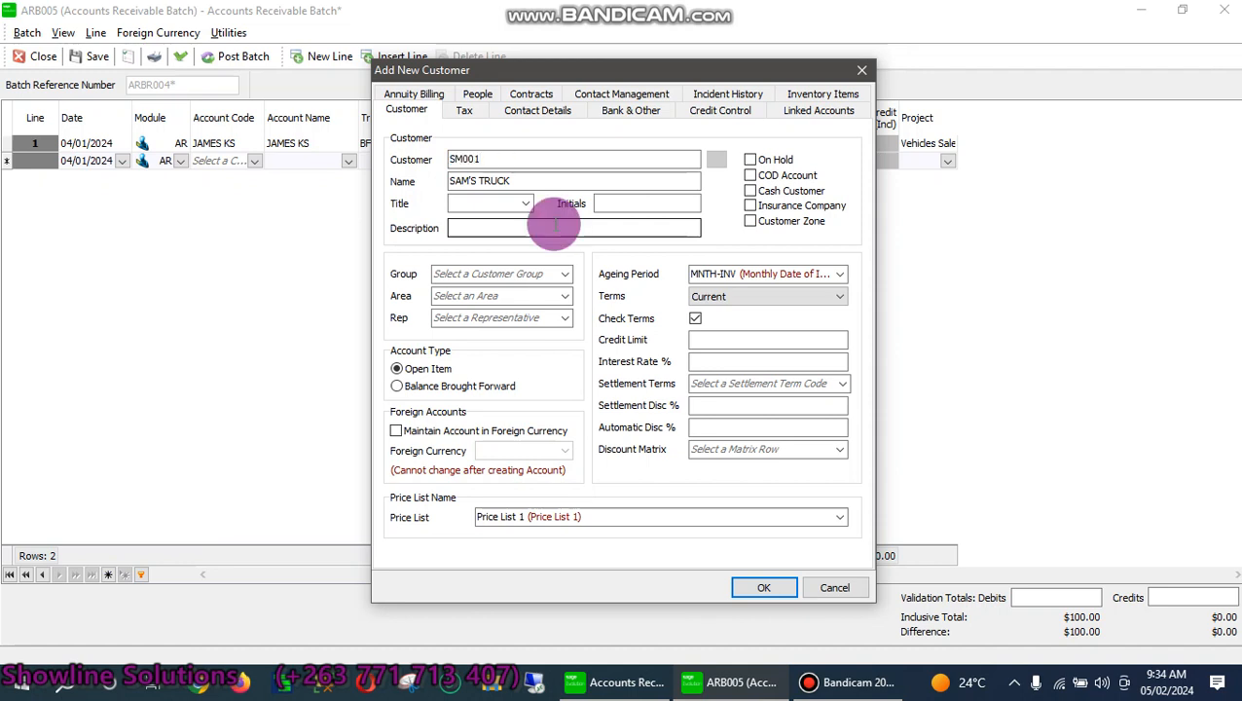
{"action": "left_click", "coordinate": [749, 588]}
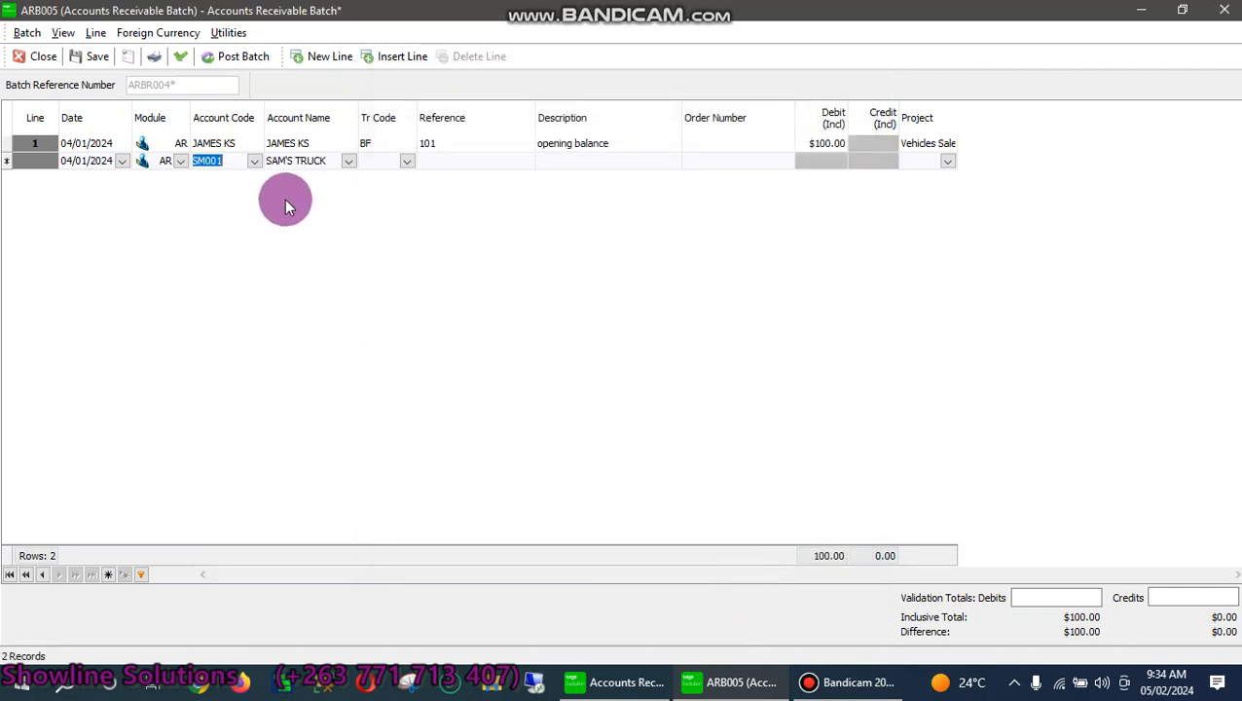
Give line 2 transaction code BF Opening Balance and reference 102
{"action": "key", "text": "Tab"}
{"action": "key", "text": "Tab"}
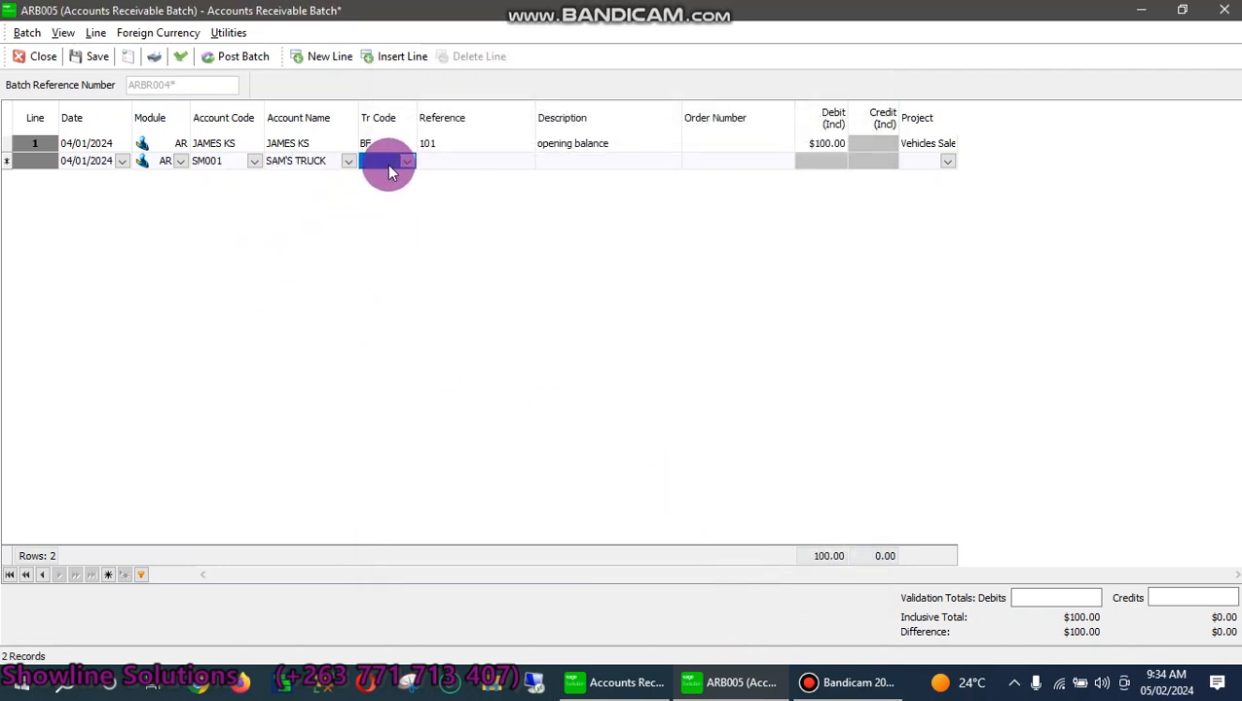
{"action": "left_click", "coordinate": [389, 162]}
{"action": "type", "text": "B"}
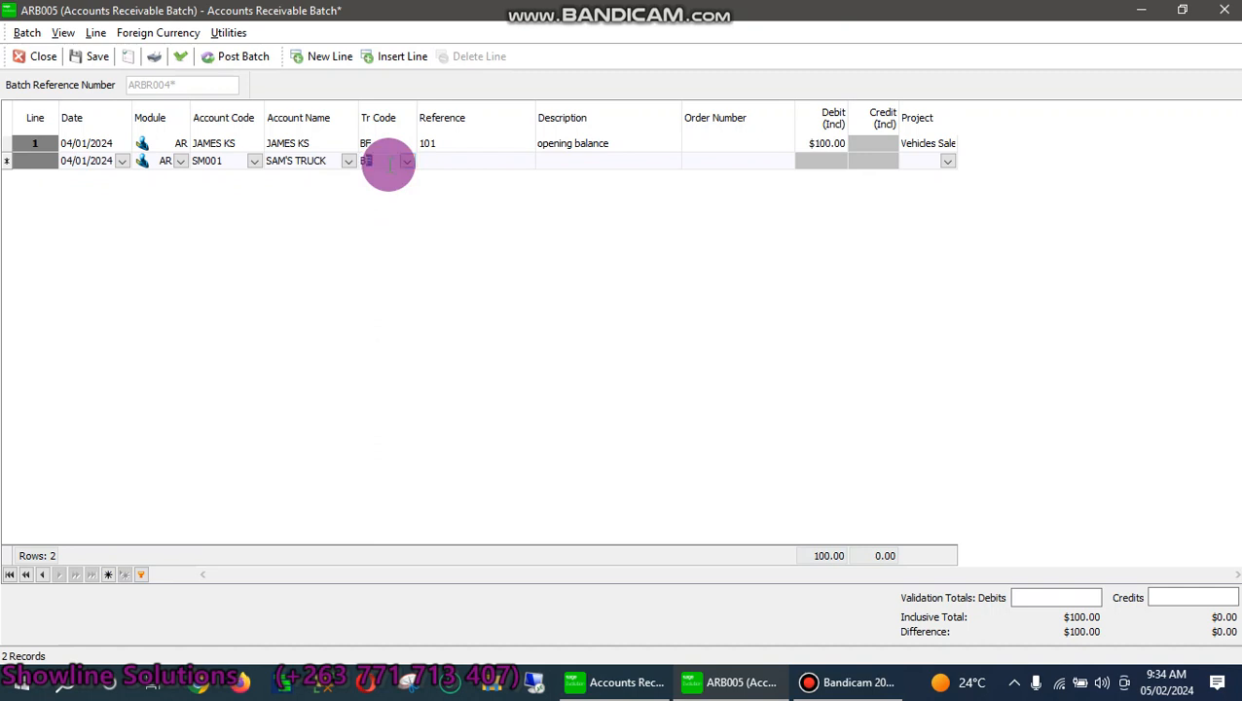
{"action": "type", "text": "F"}
{"action": "key", "text": "Tab"}
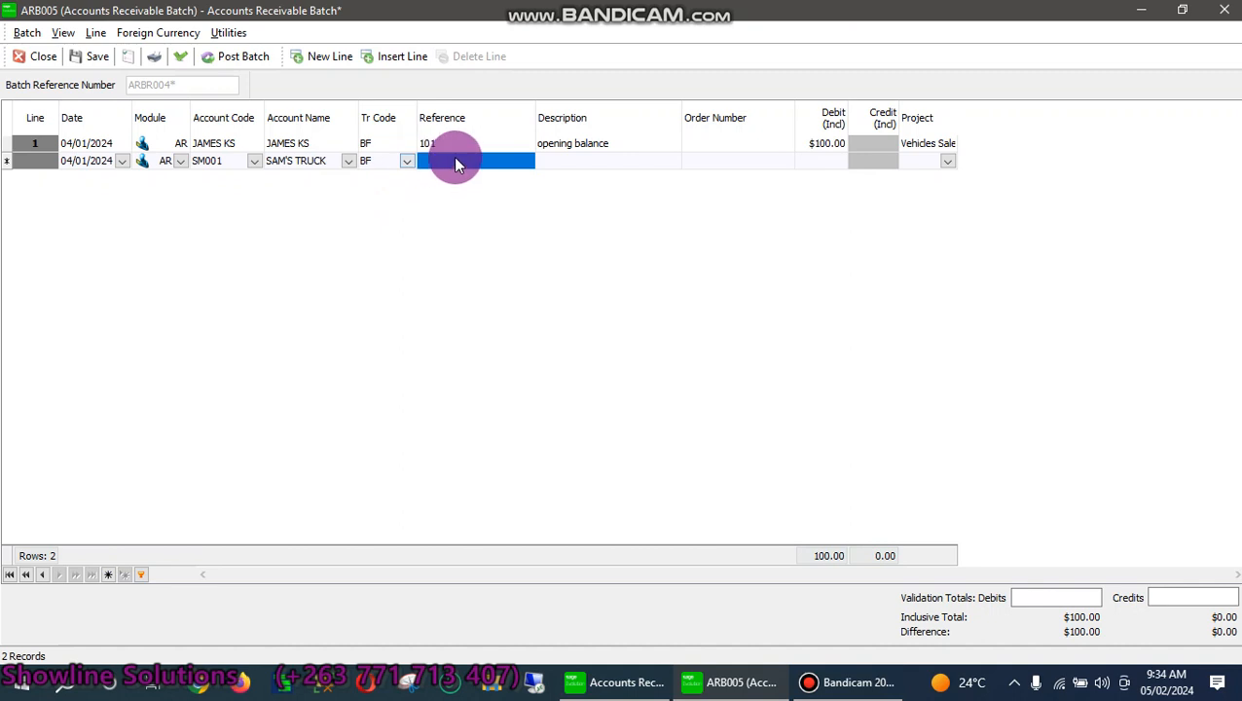
{"action": "left_click", "coordinate": [406, 161]}
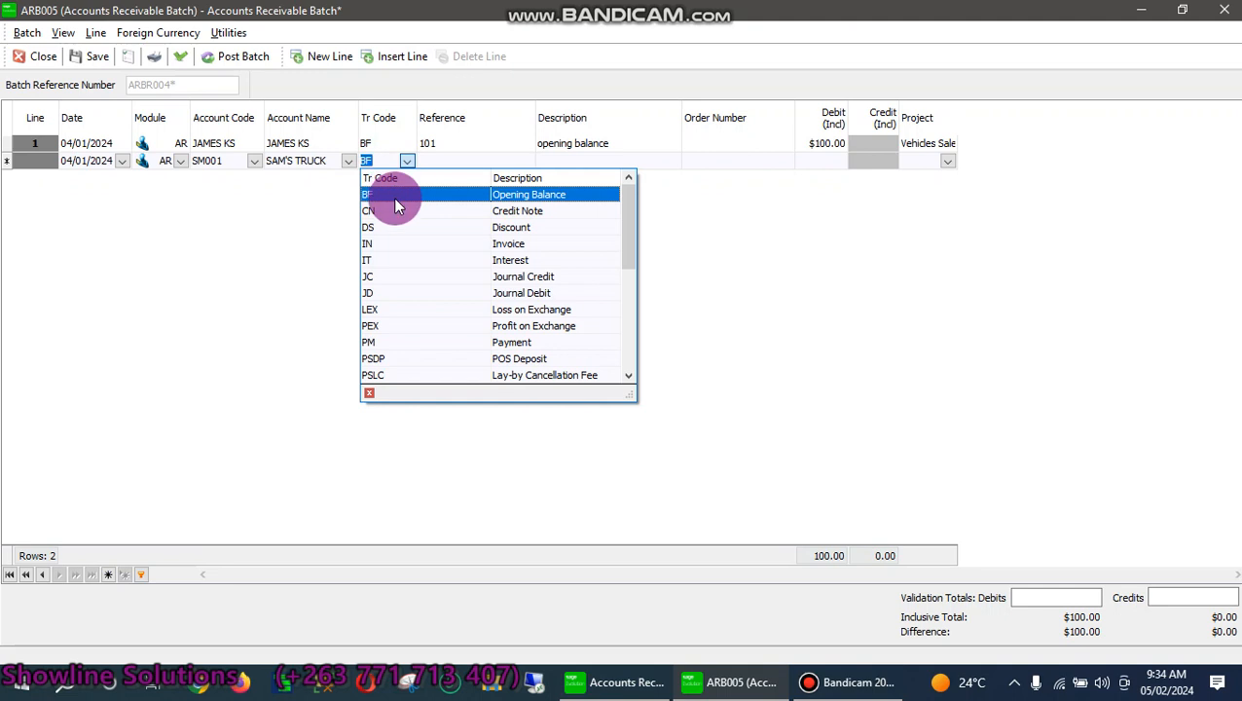
{"action": "left_click", "coordinate": [484, 198]}
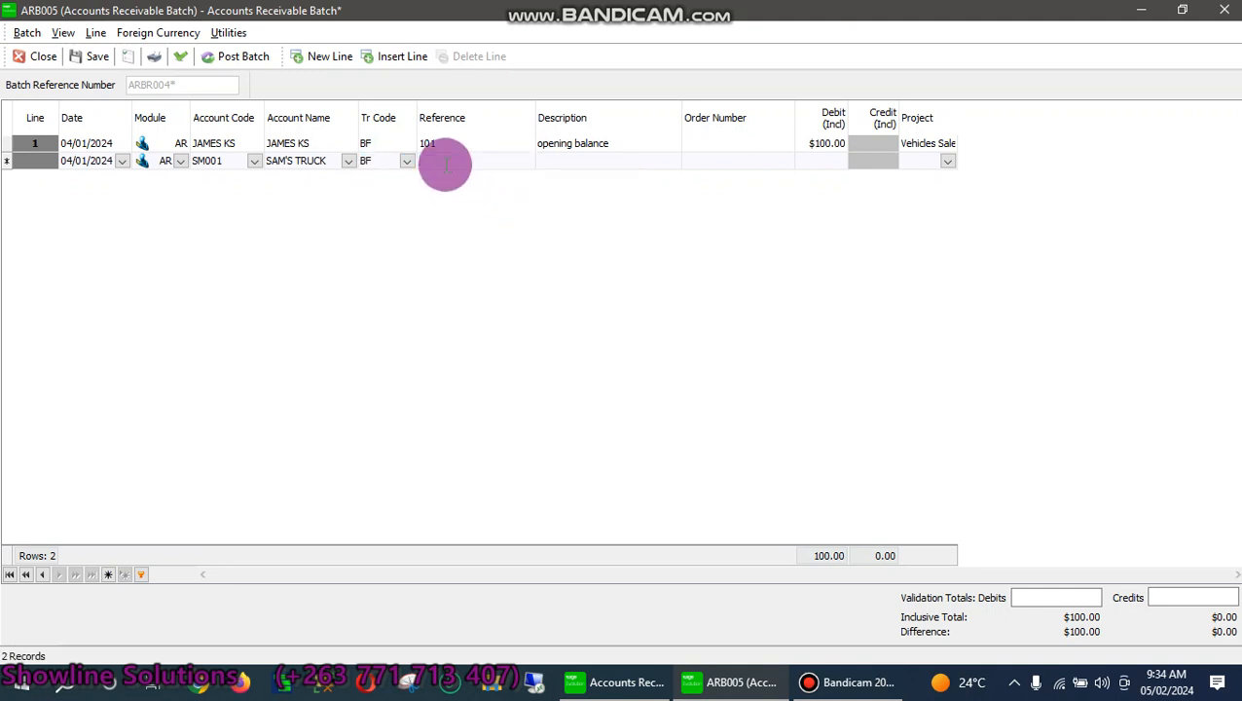
{"action": "type", "text": "102"}
{"action": "key", "text": "Tab"}
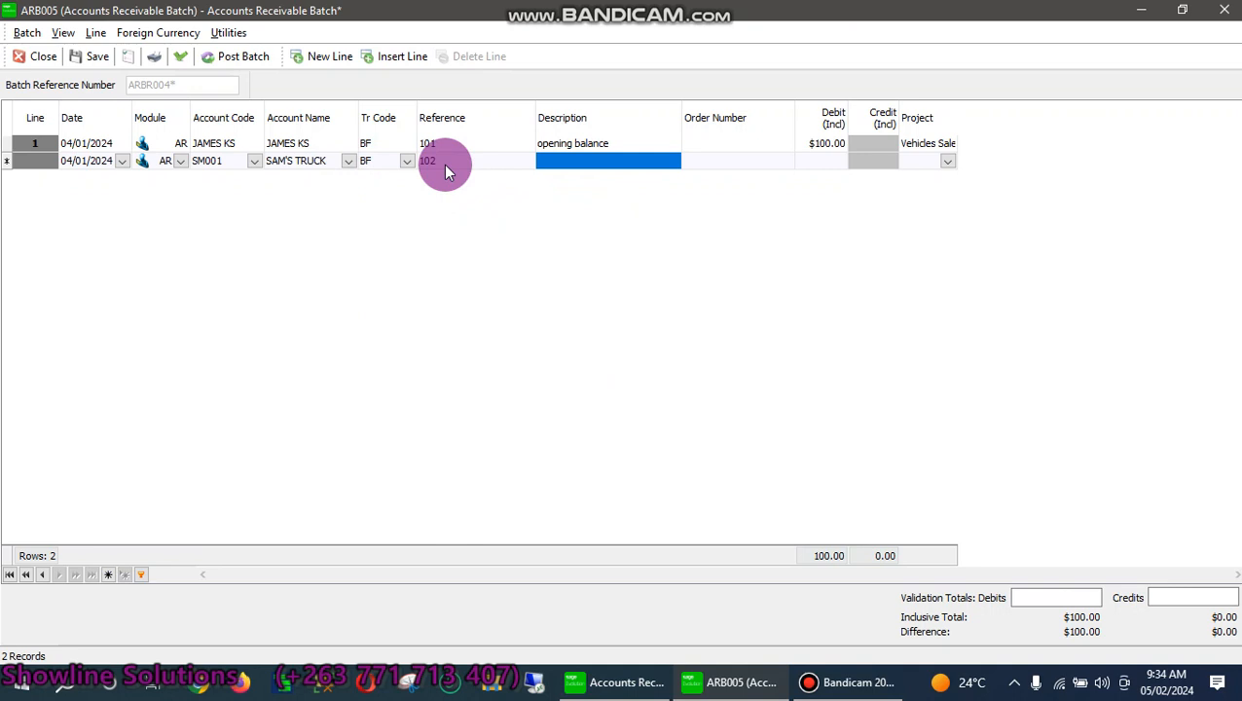
Enter line 2's description 'opening balance' and a 120 debit
{"action": "type", "text": "OPEIN"}
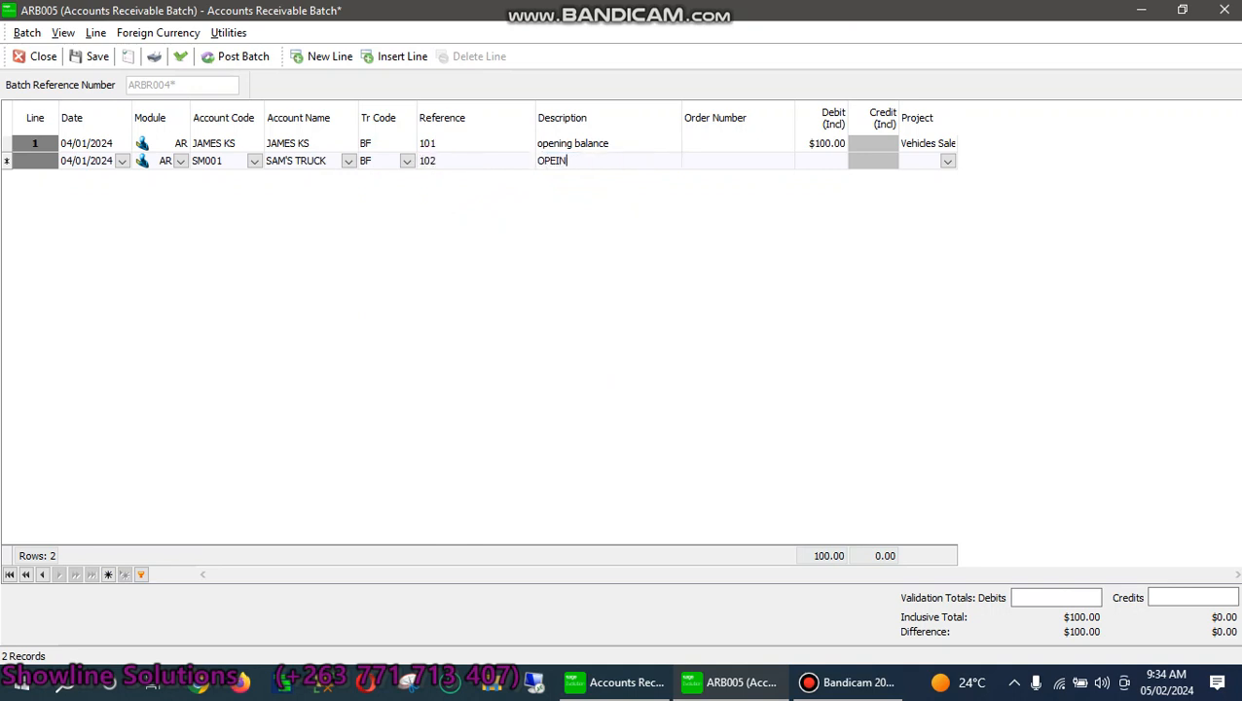
{"action": "key", "text": "BackSpace"}
{"action": "key", "text": "BackSpace"}
{"action": "type", "text": "ope"}
{"action": "key", "text": "Tab"}
{"action": "key", "text": "Tab"}
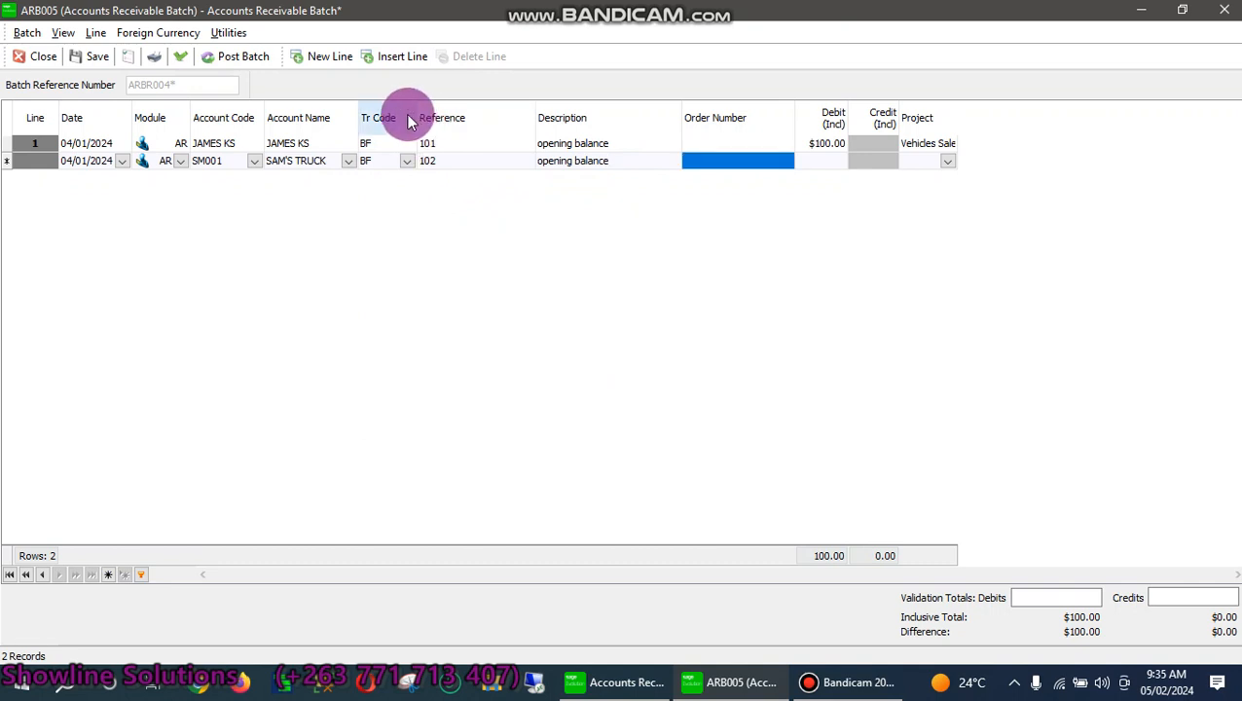
{"action": "type", "text": "120"}
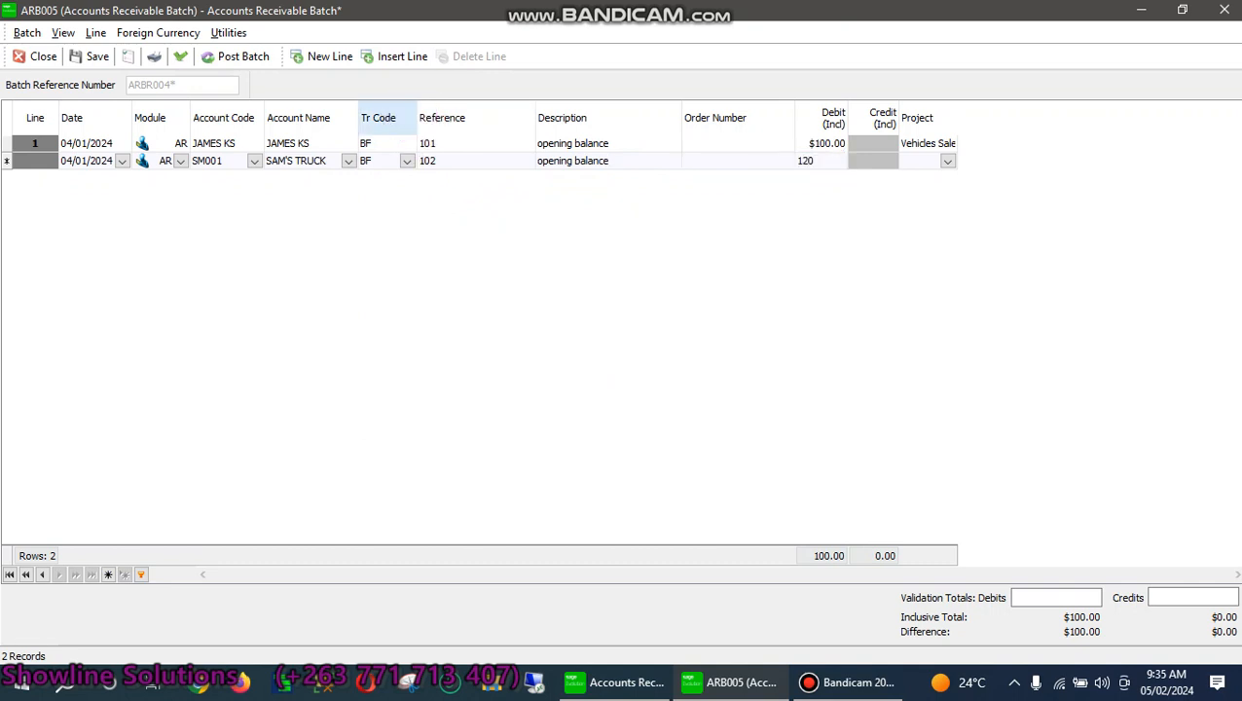
{"action": "key", "text": "Tab"}
{"action": "key", "text": "Tab"}
{"action": "key", "text": "Tab"}
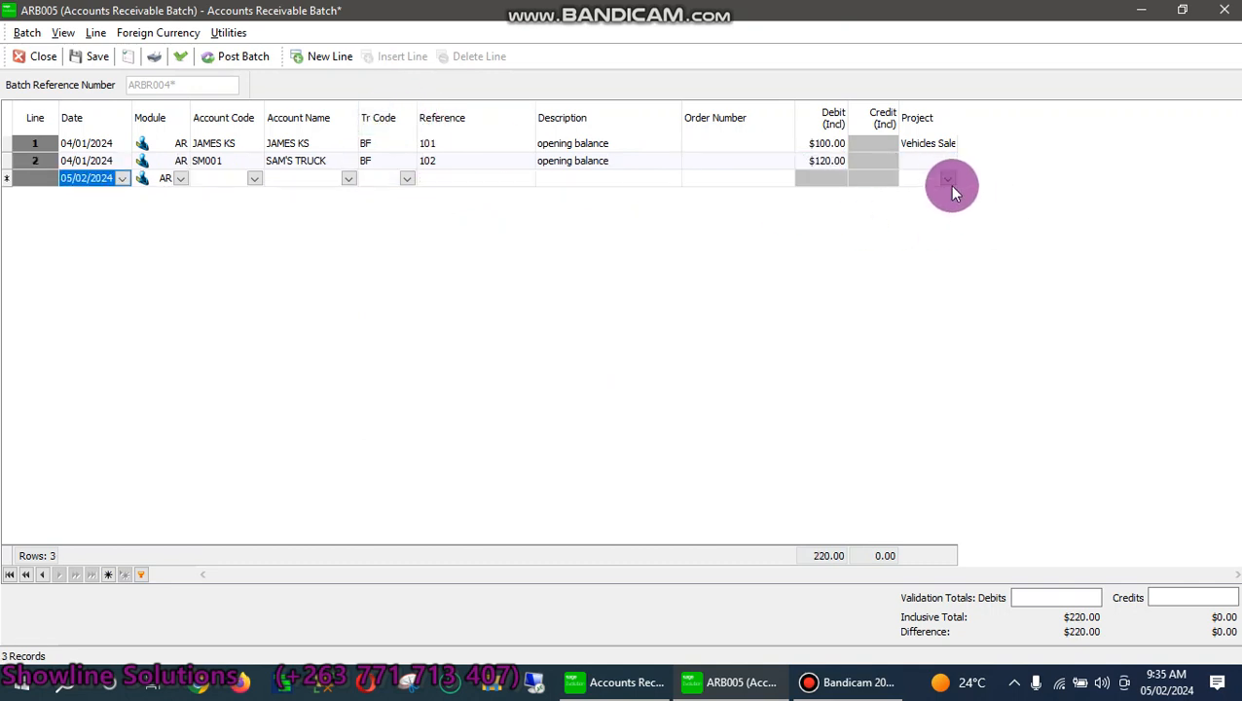
Assign line 2 to project part sales, save batch ARB005, and post it
{"action": "left_click", "coordinate": [929, 160]}
{"action": "left_click", "coordinate": [947, 161]}
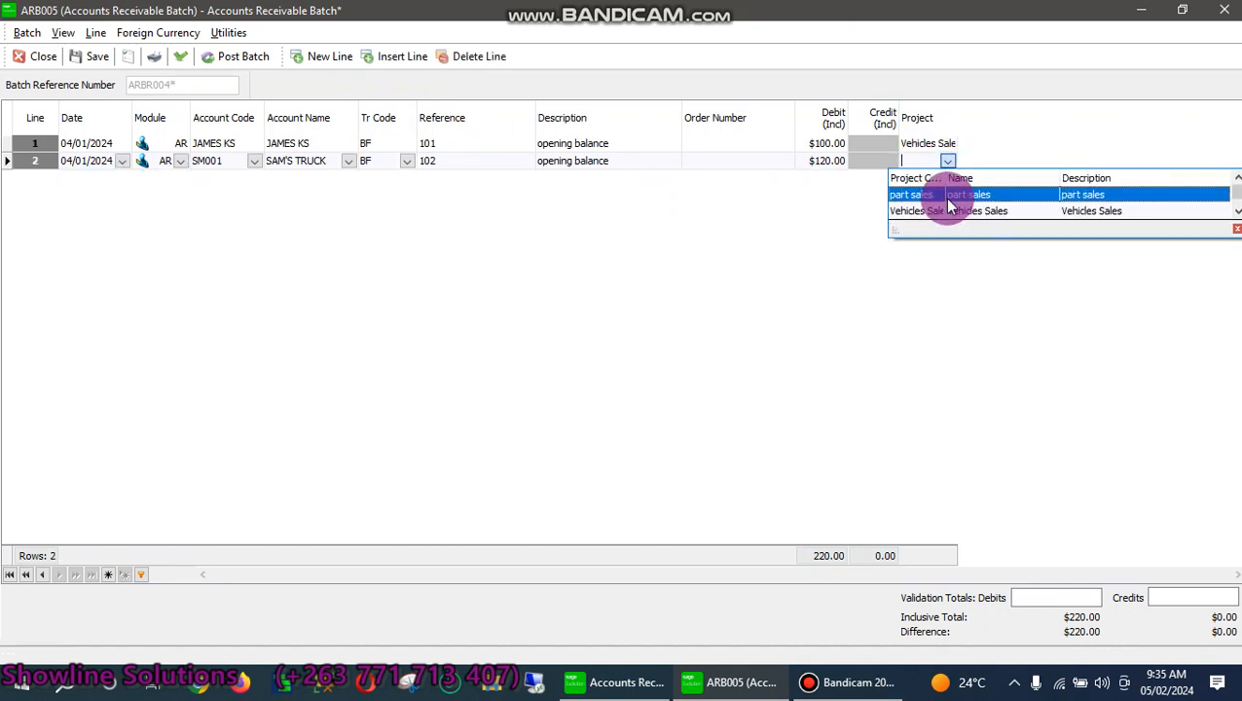
{"action": "left_click", "coordinate": [935, 197]}
{"action": "key", "text": "Tab"}
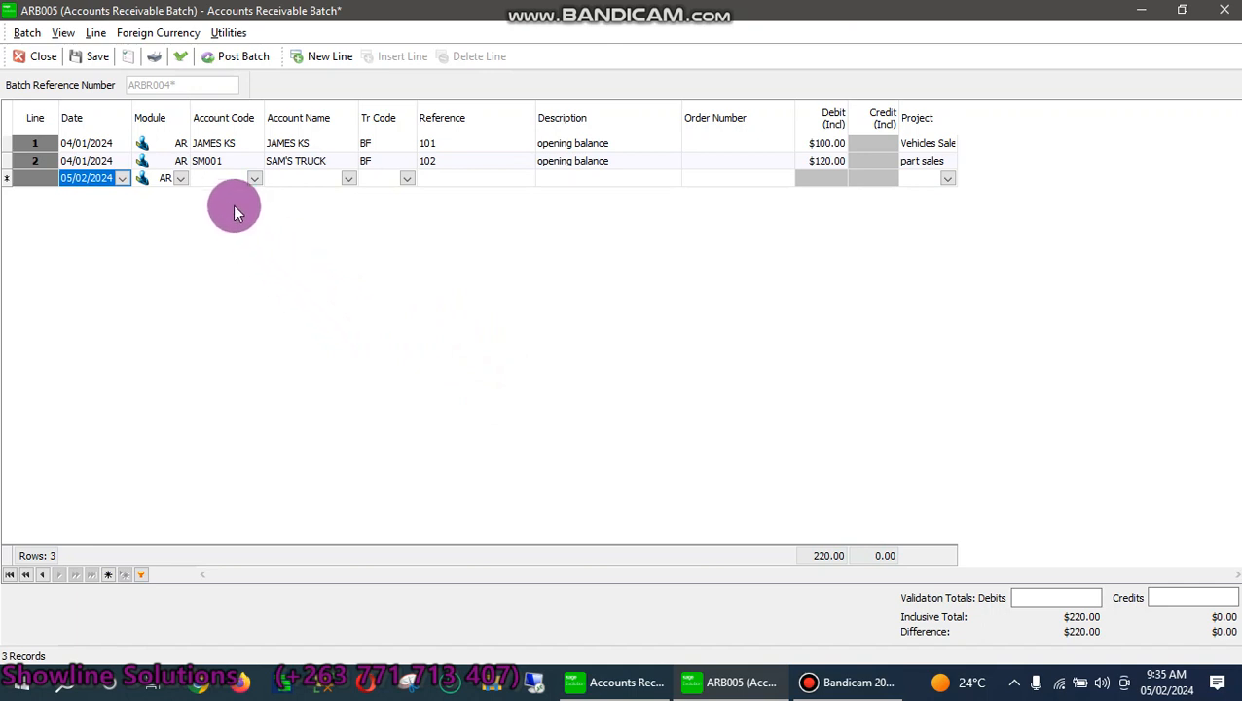
{"action": "left_click", "coordinate": [101, 65]}
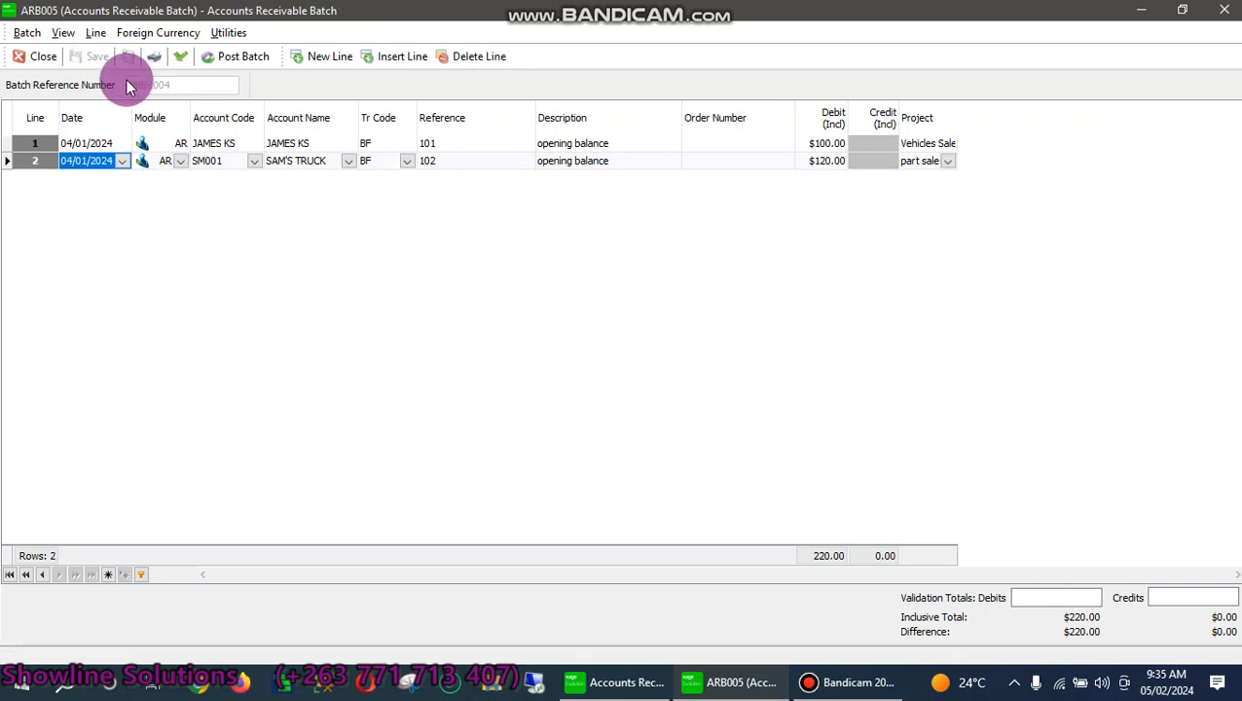
{"action": "left_click", "coordinate": [236, 55]}
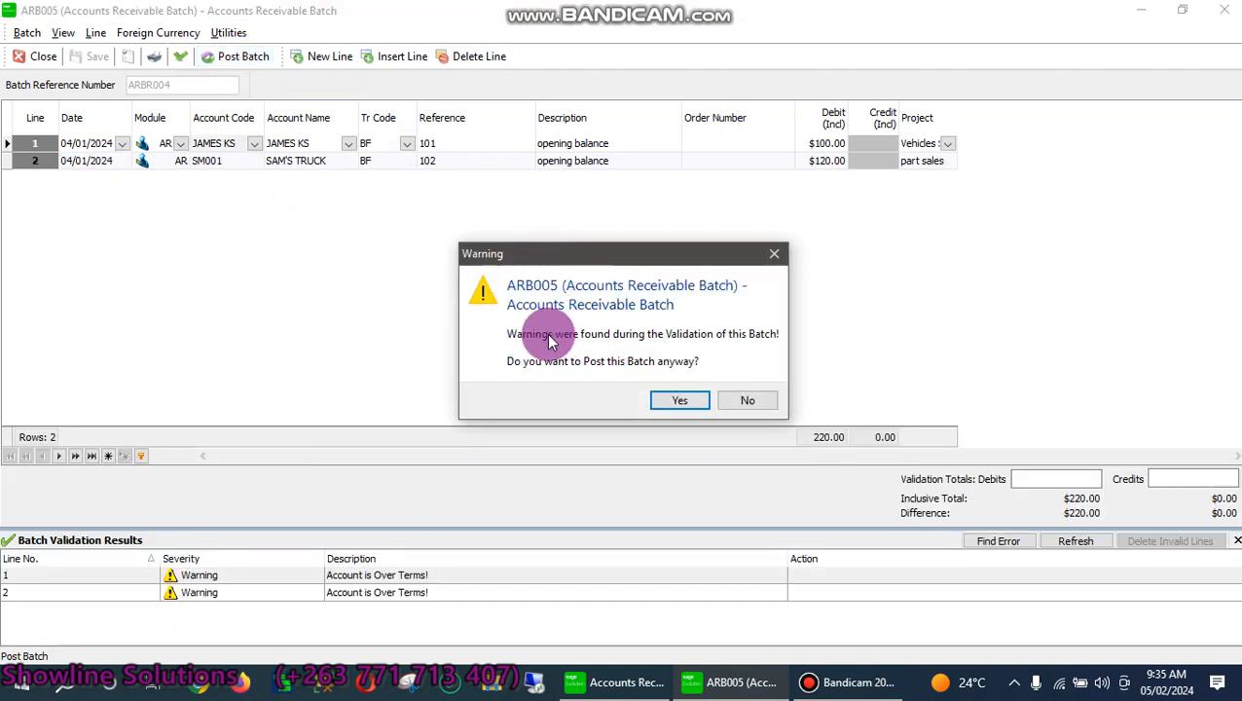
Accept the posting warnings and preview the ARB005 batch report totalling $220.00 without printing
{"action": "left_click", "coordinate": [673, 397]}
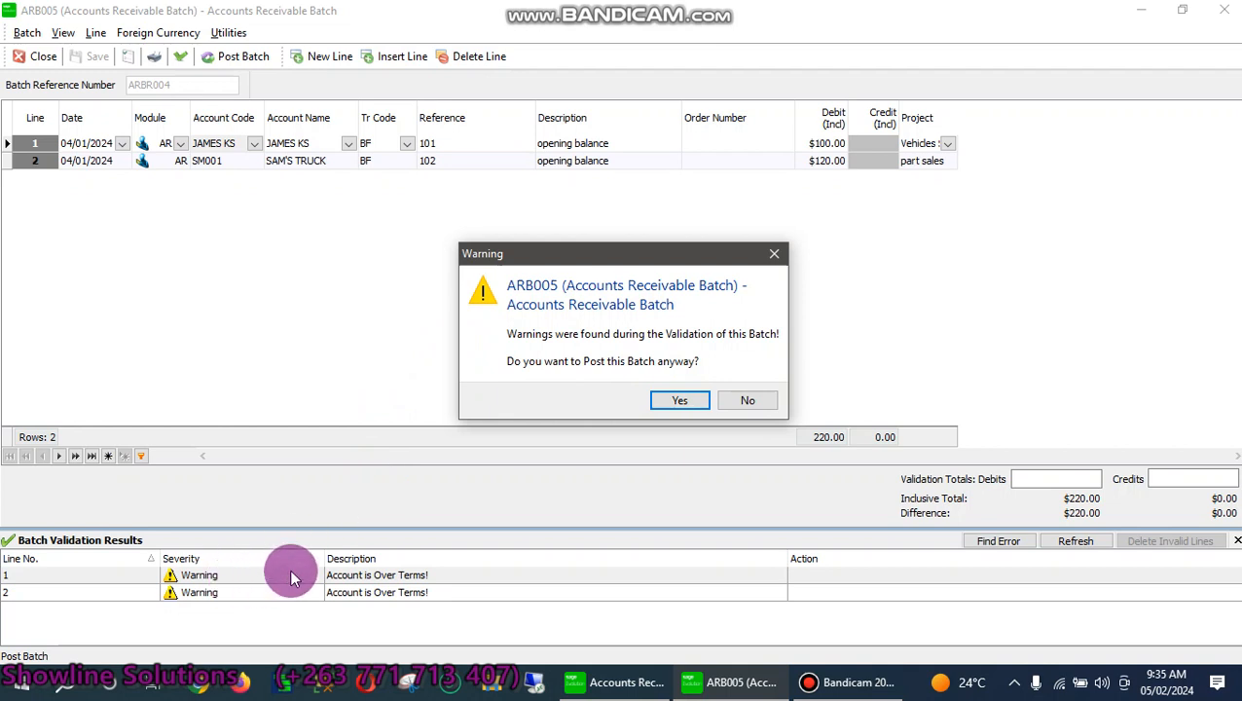
{"action": "left_click", "coordinate": [679, 400]}
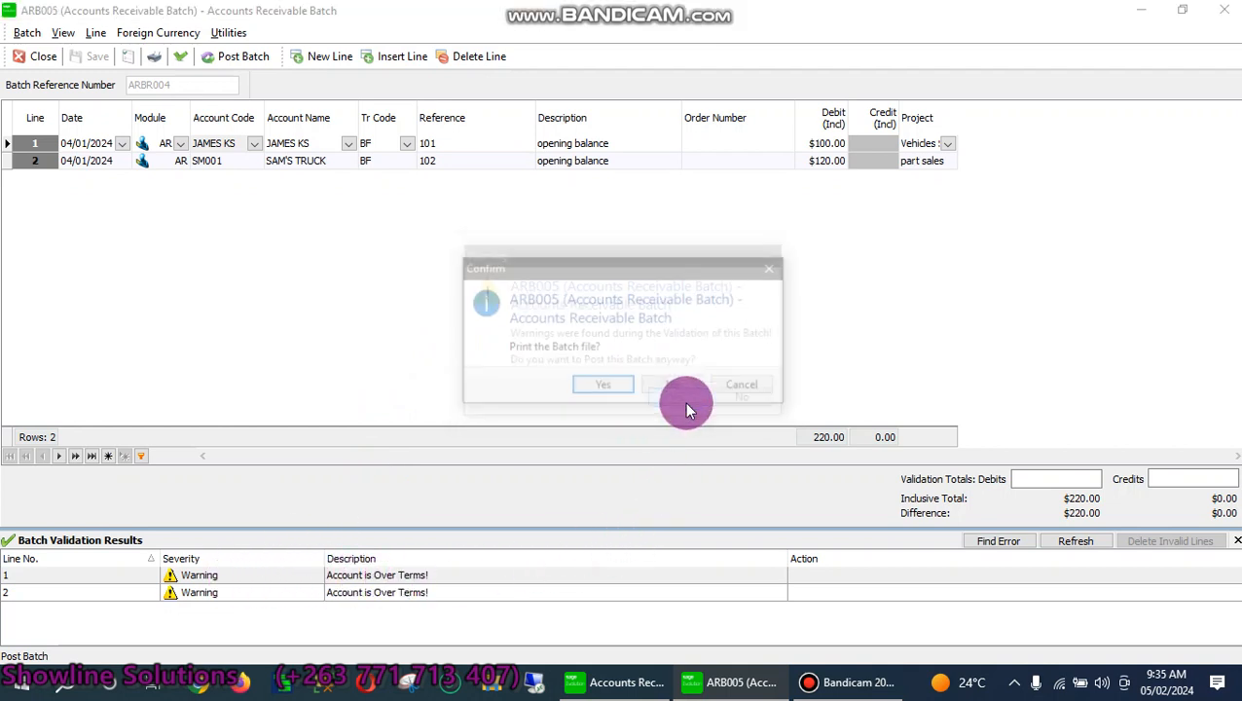
{"action": "left_click", "coordinate": [610, 388]}
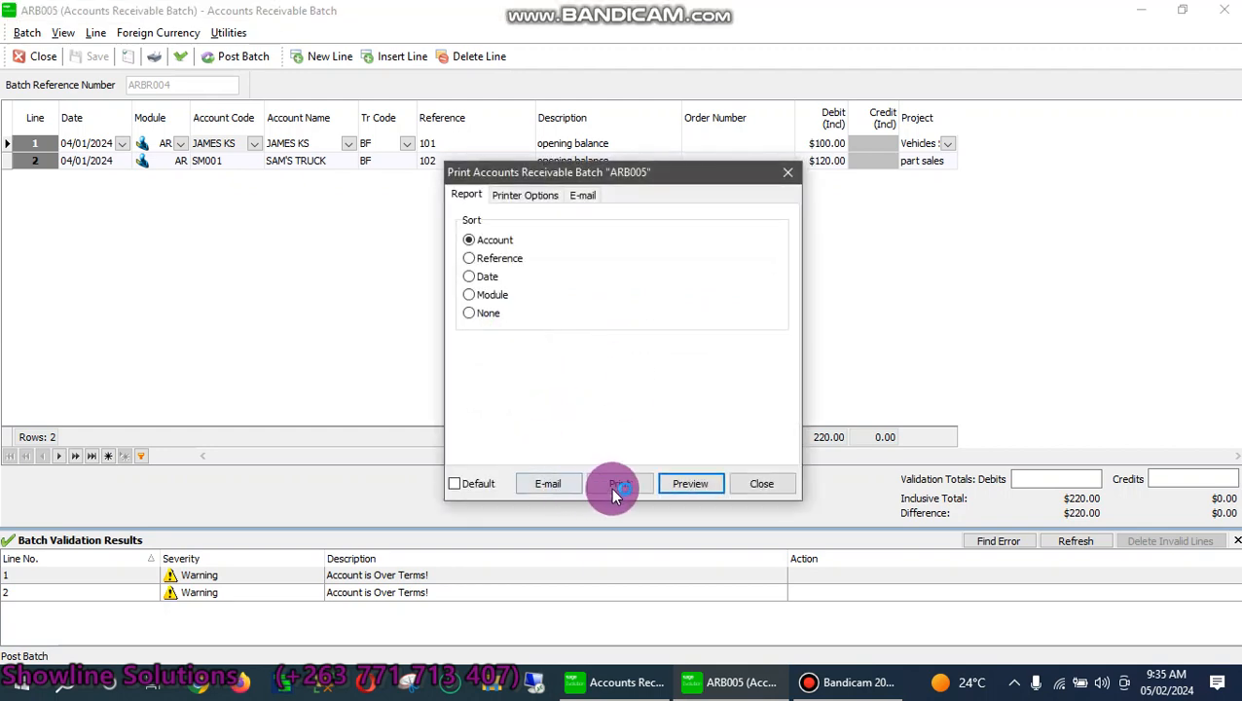
{"action": "left_click", "coordinate": [688, 485]}
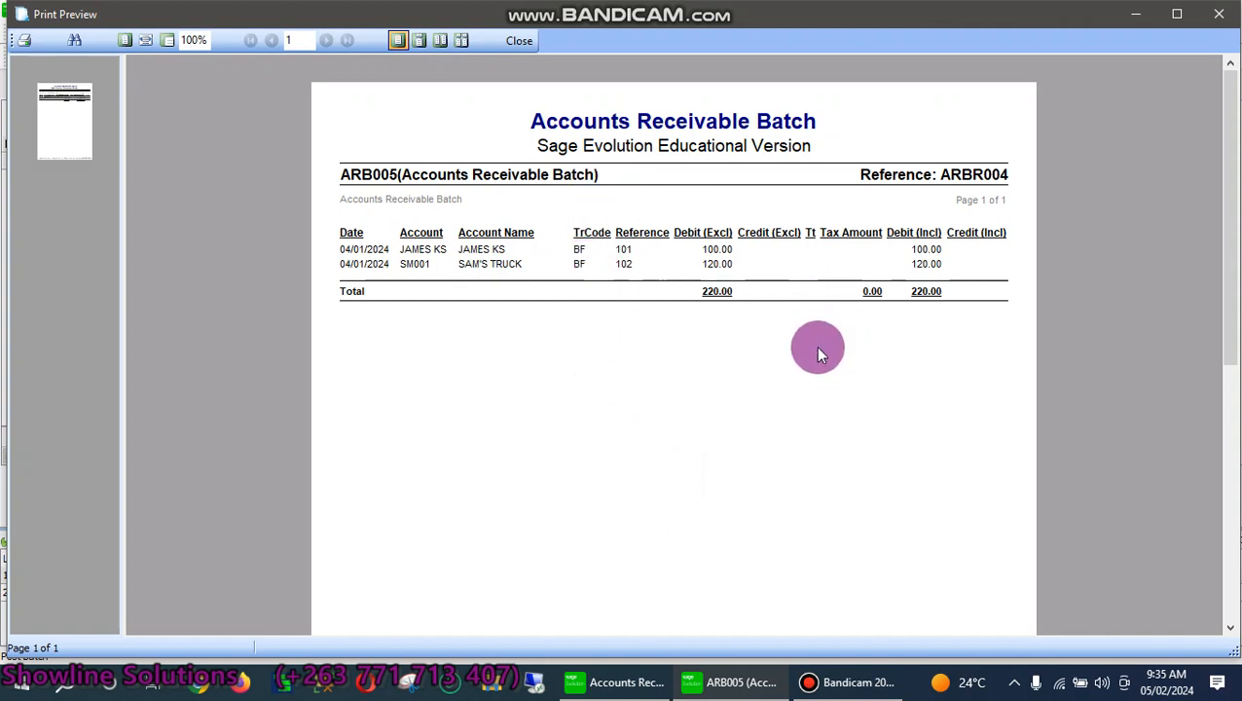
{"action": "left_click", "coordinate": [1218, 14]}
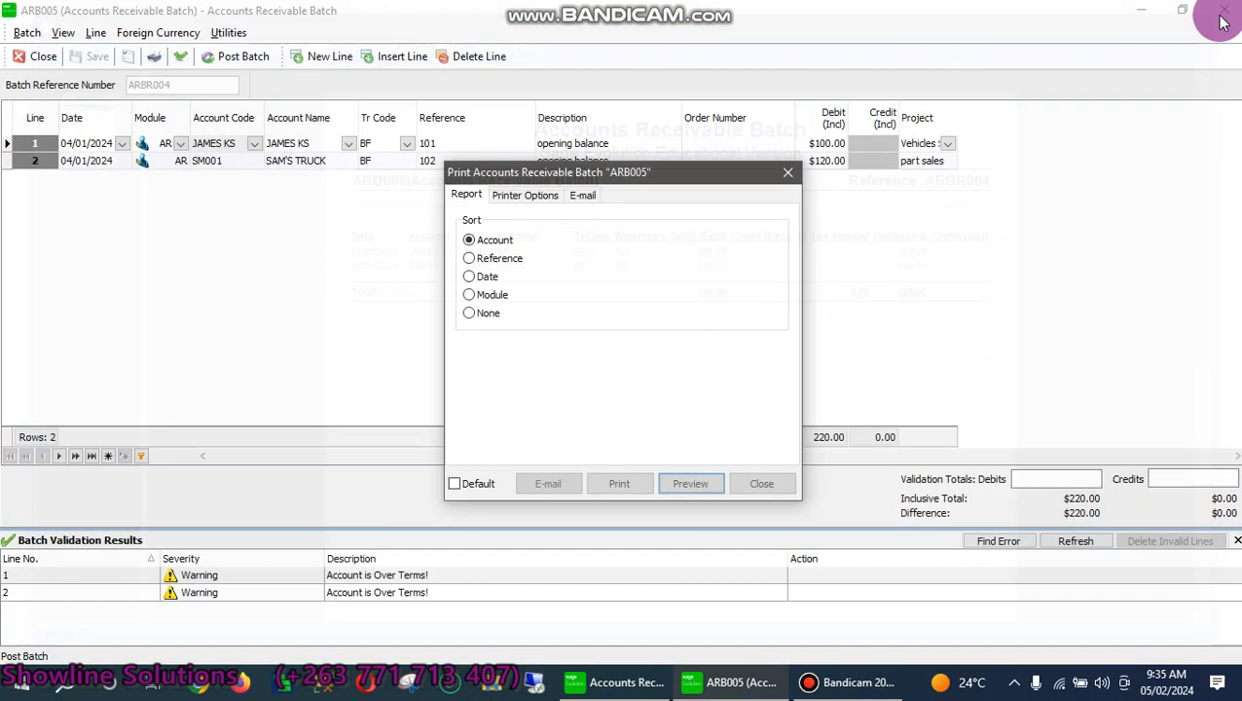
{"action": "left_click", "coordinate": [757, 486]}
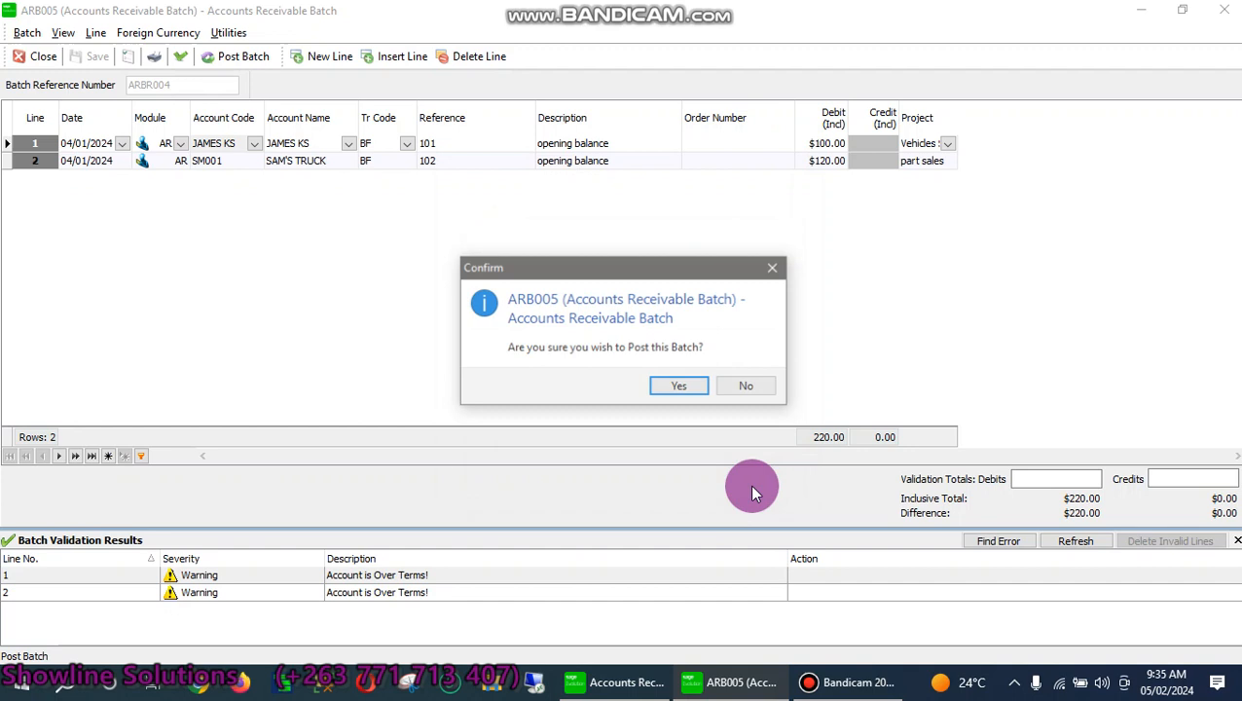
{"action": "left_click", "coordinate": [656, 383]}
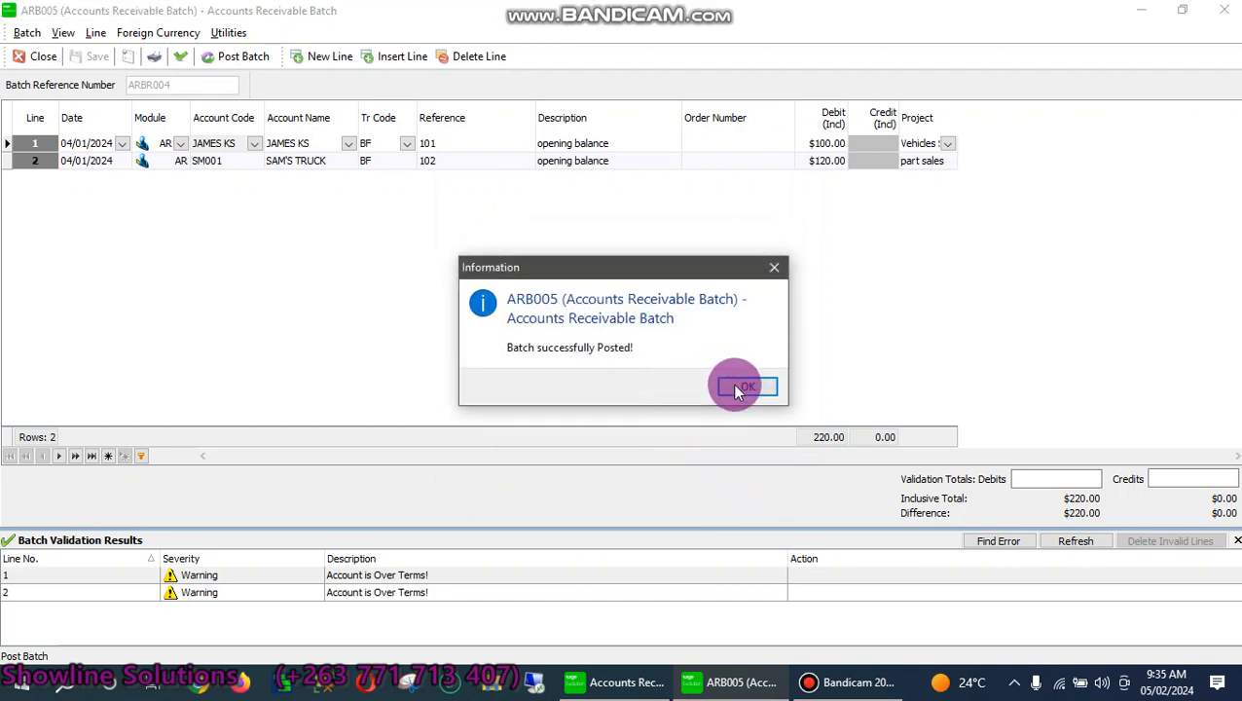
{"action": "left_click", "coordinate": [732, 384]}
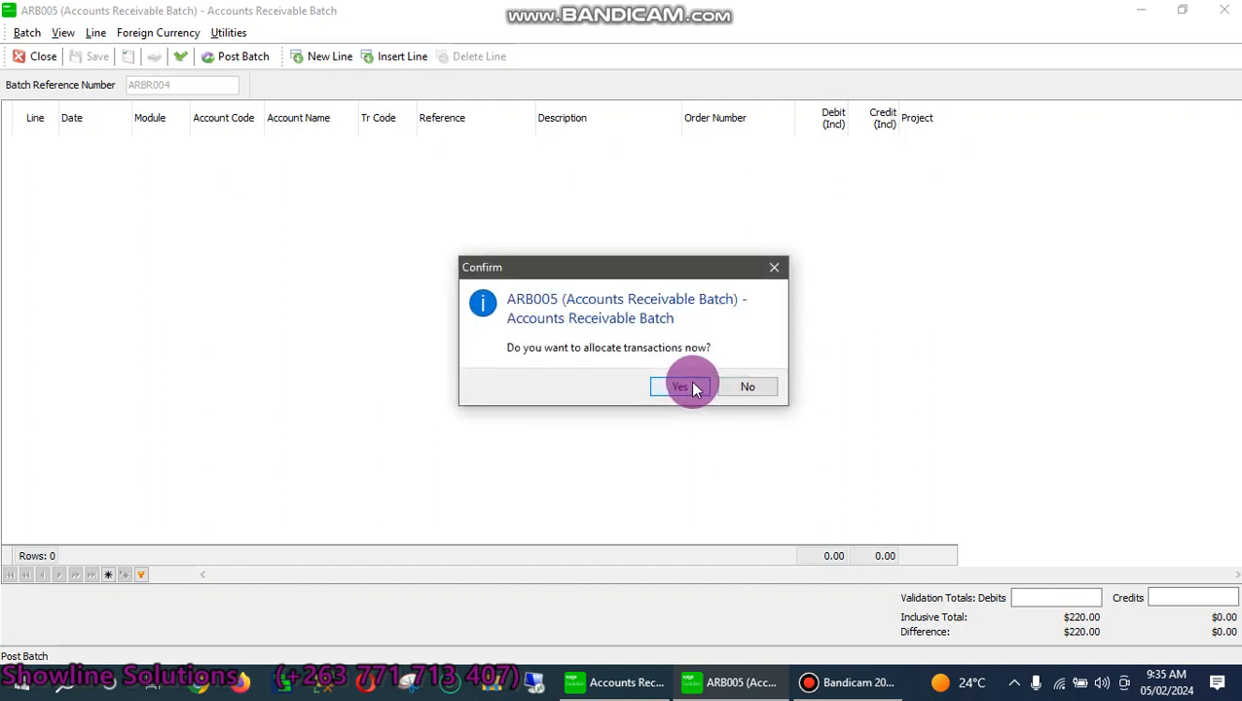
{"action": "left_click", "coordinate": [675, 390]}
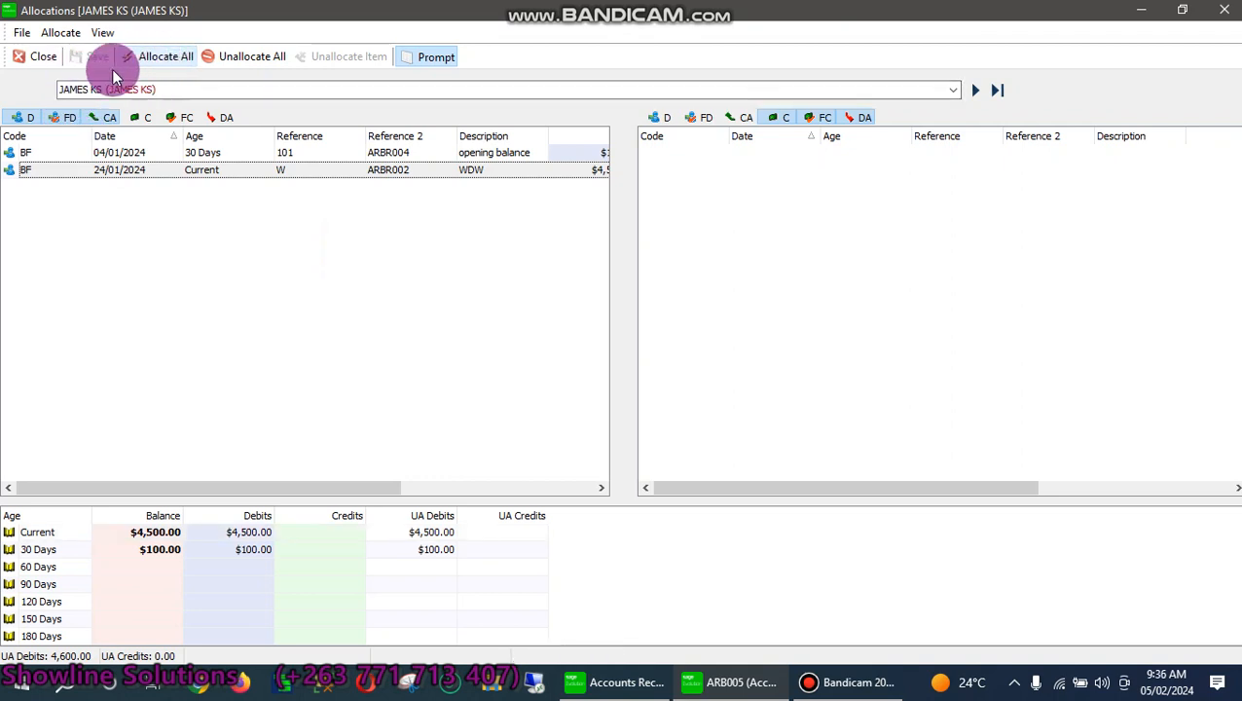
Close the JAMES KS allocations to return to the batch list showing ARB001–ARB005
{"action": "left_click", "coordinate": [37, 59]}
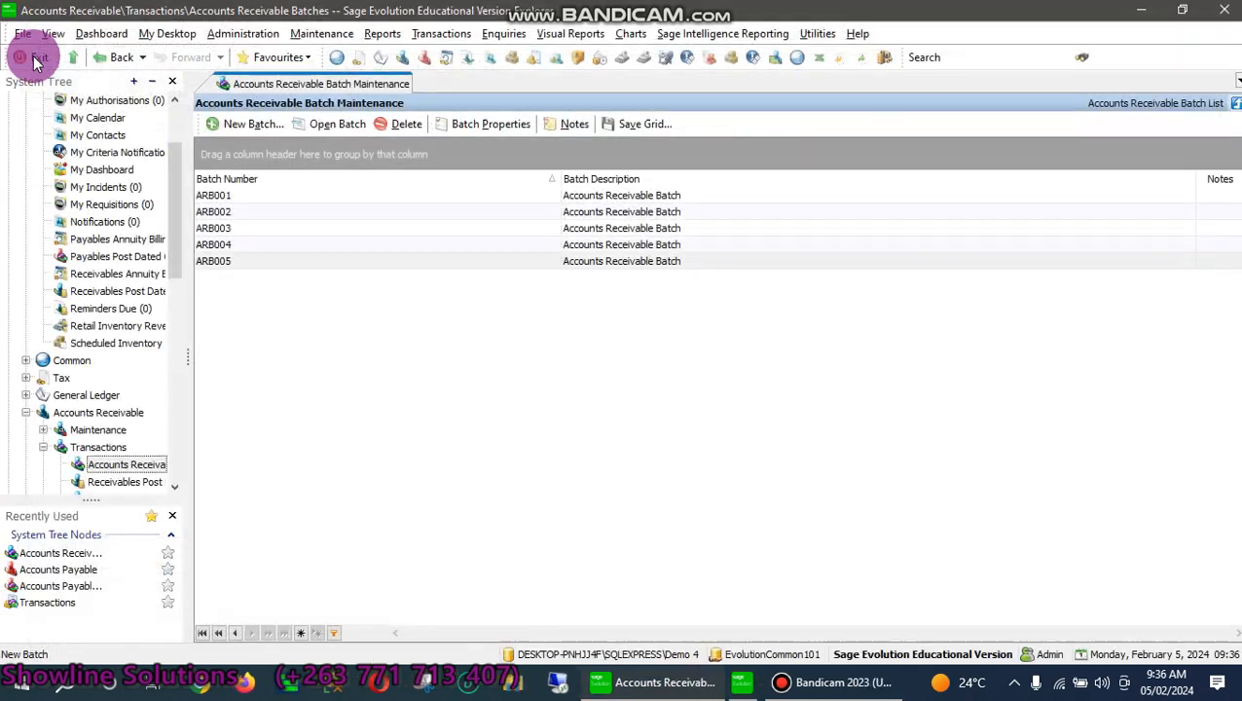